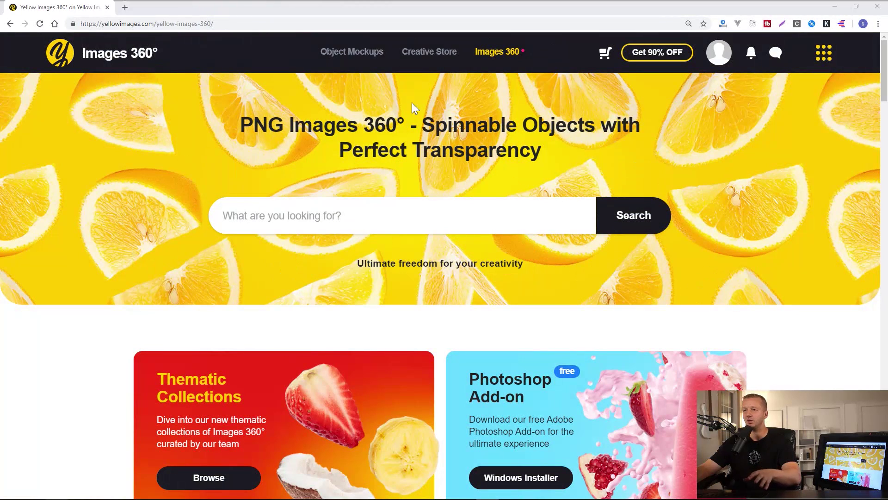
- Search the Yellow Images 360 catalogue for 'food'
click(314, 134)
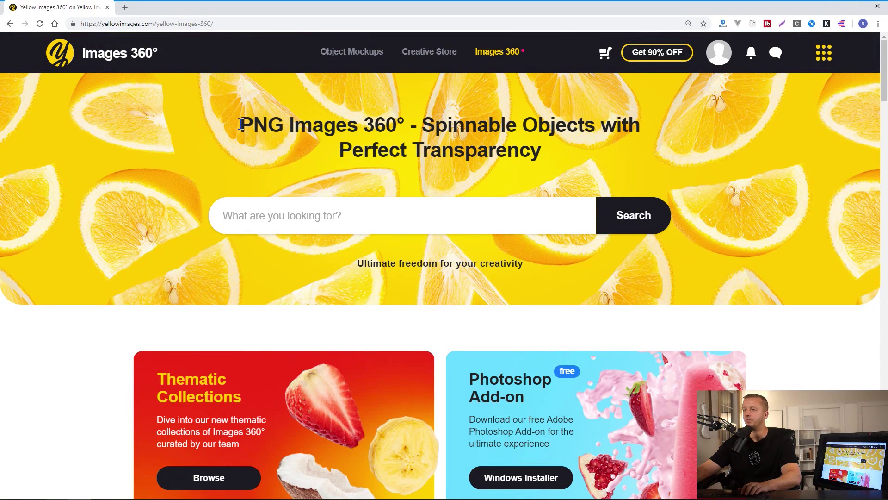
click(440, 124)
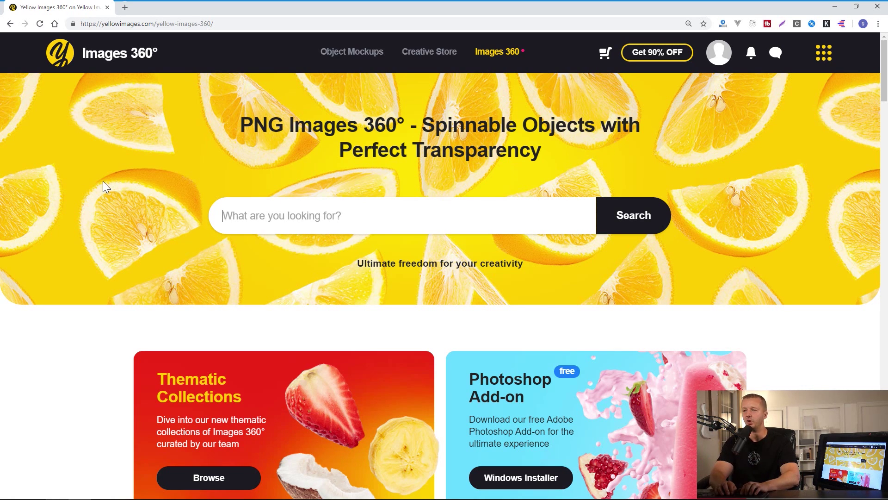
text(food)
key(Return)
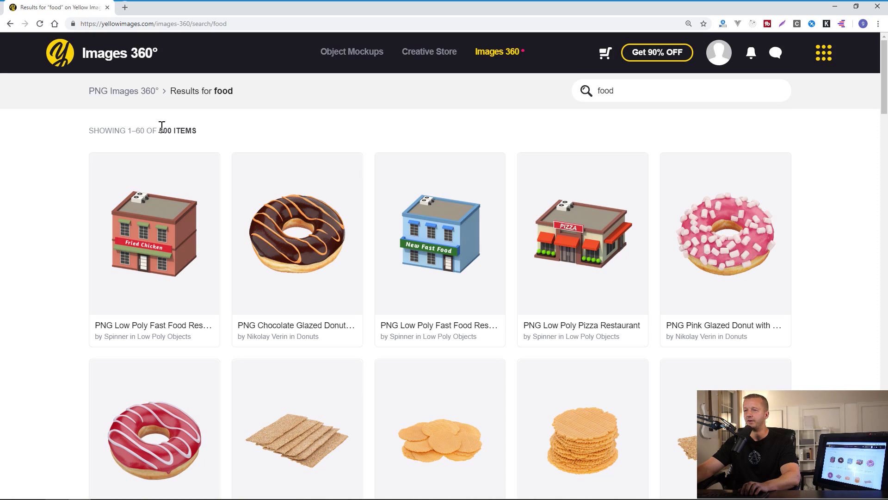
- Browse the food results and open the Roll with Filling product preview
scroll(842, 208, down, 12)
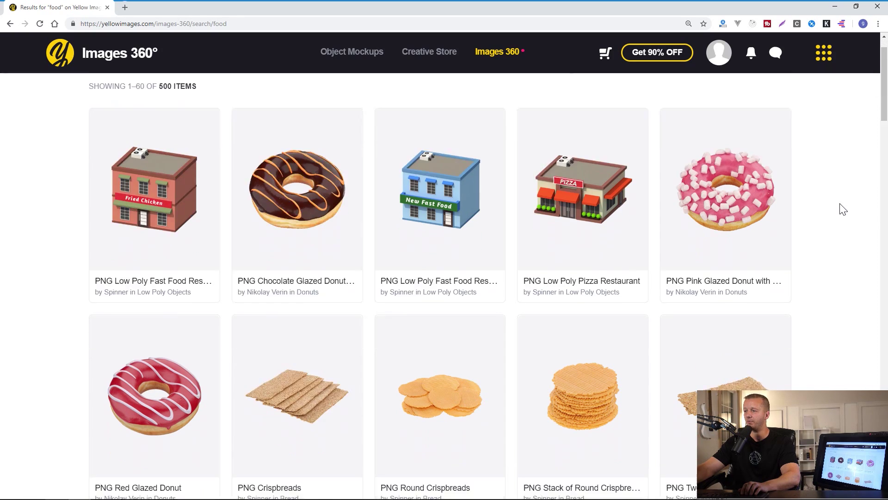
scroll(842, 211, down, 20)
scroll(842, 211, up, 20)
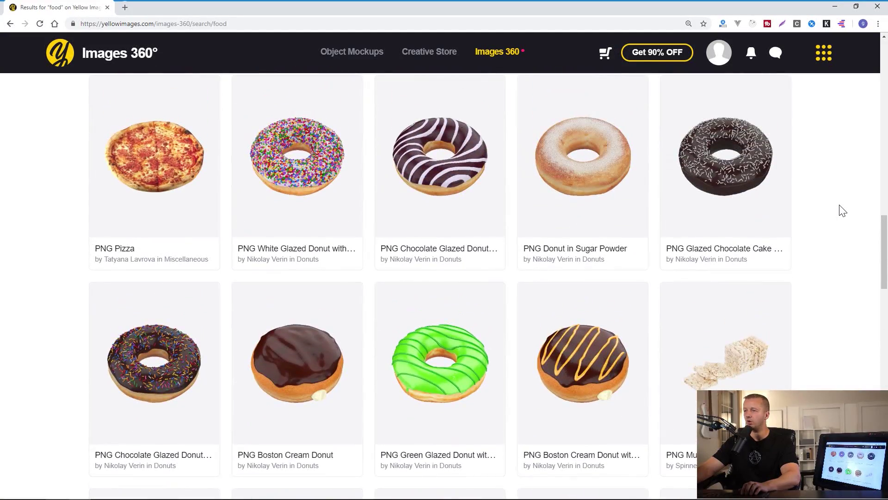
scroll(843, 211, up, 12)
scroll(839, 208, down, 4)
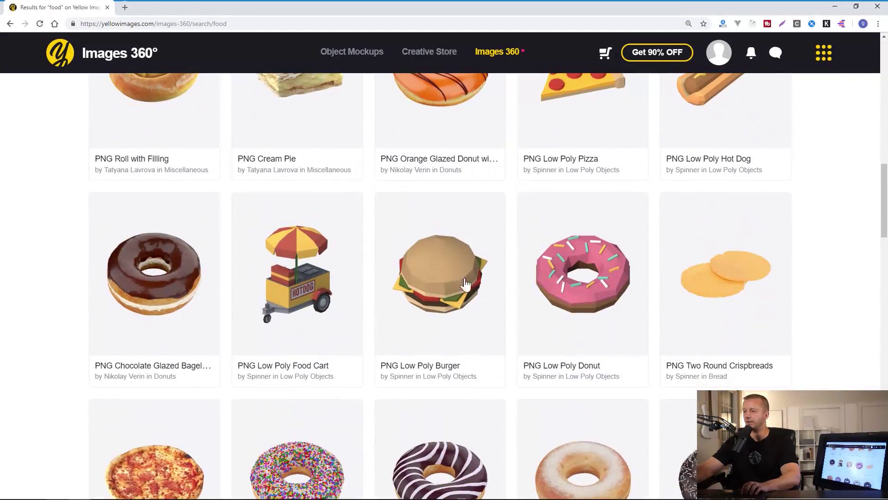
scroll(192, 248, up, 3)
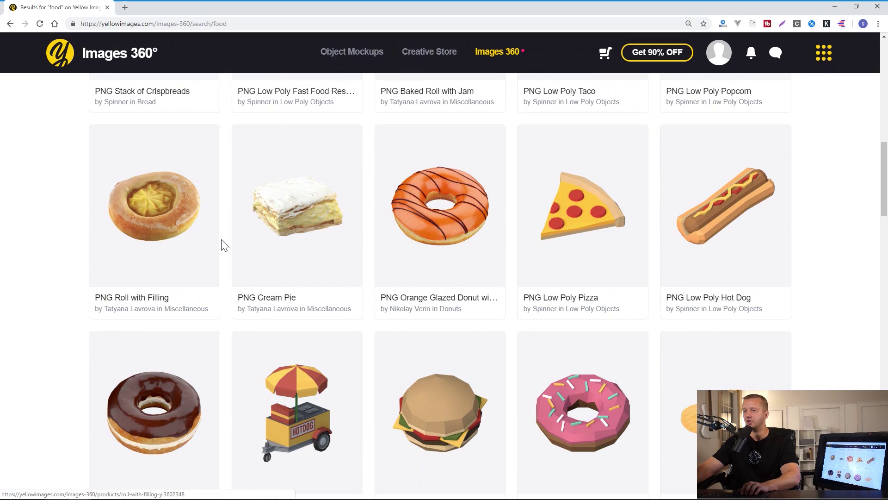
click(159, 197)
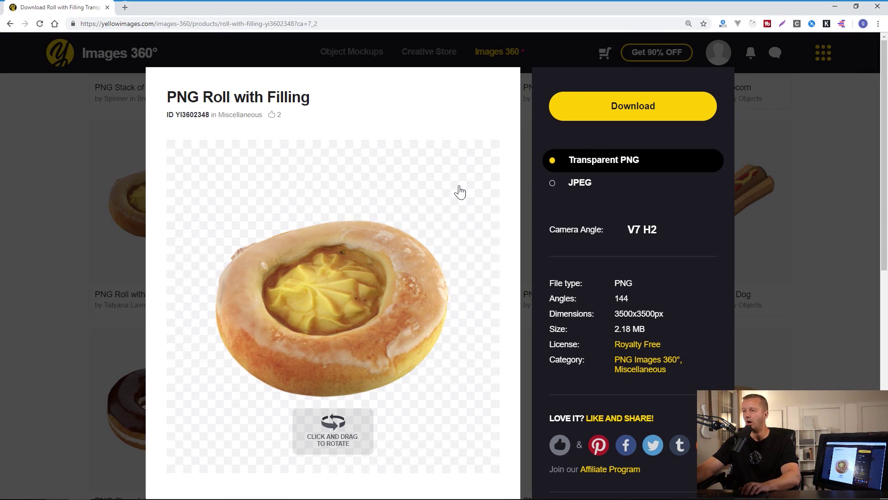
- Spin the 360° roll preview to view it from another camera angle
drag(402, 295, 327, 331)
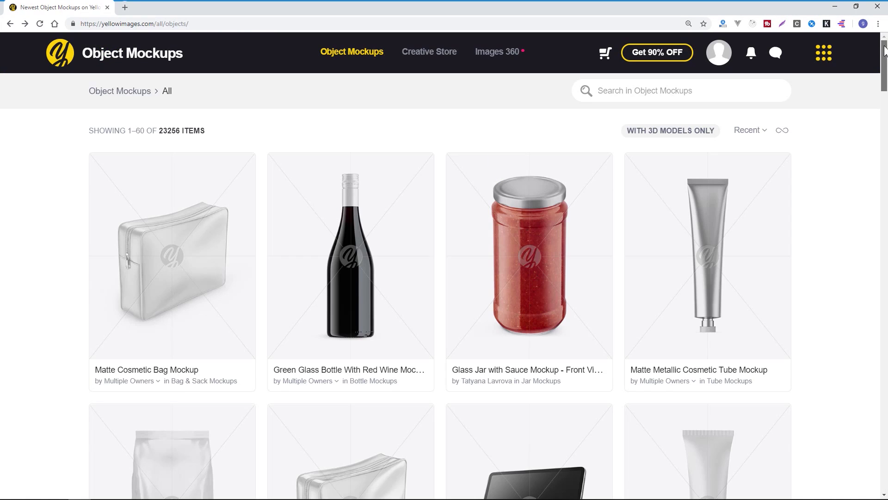
- Scroll down through the Yellow Images listings pages using the scrollbar
drag(884, 52, 873, 160)
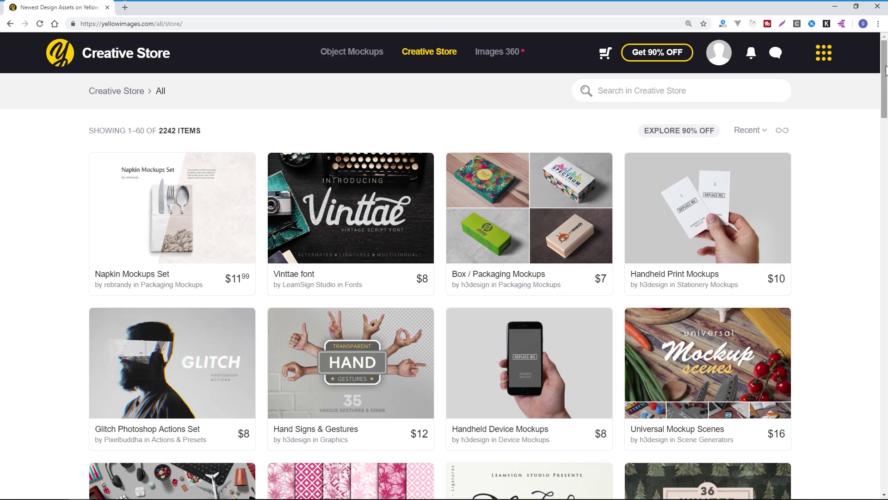
drag(886, 70, 878, 309)
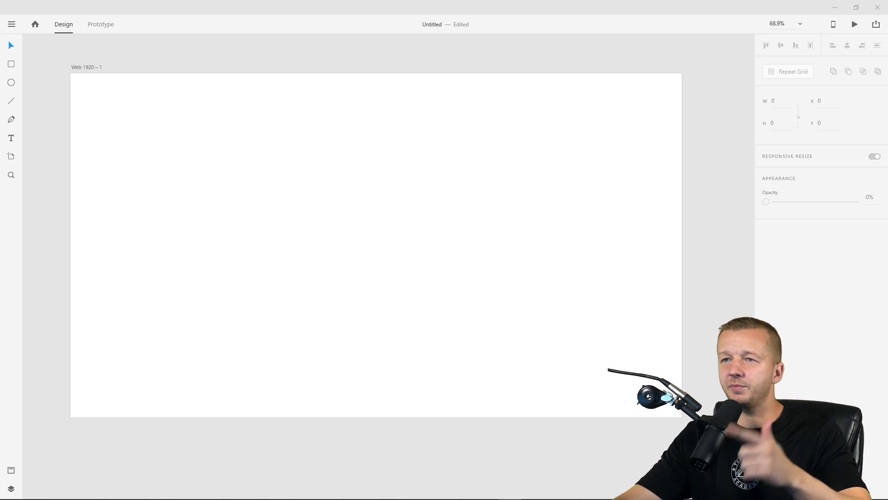
- Select the Web 1920 – 1 artboard to confirm its 1920 × 1080 size, then deselect it
click(403, 87)
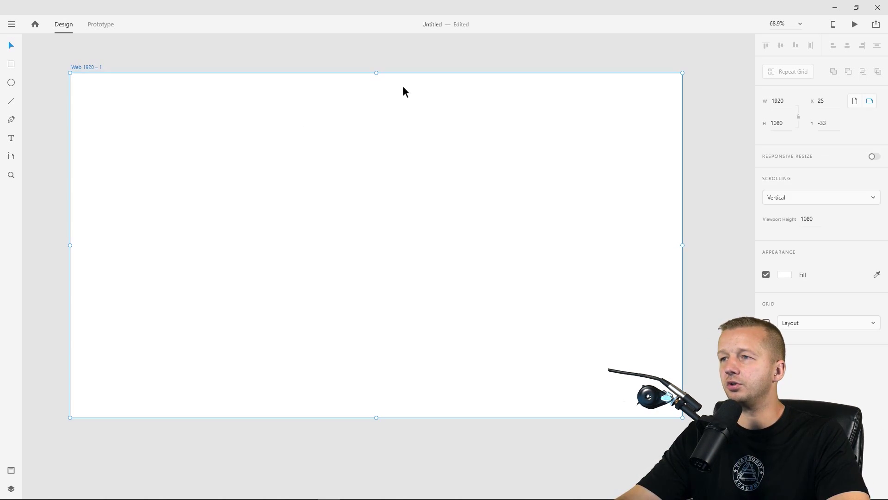
click(308, 48)
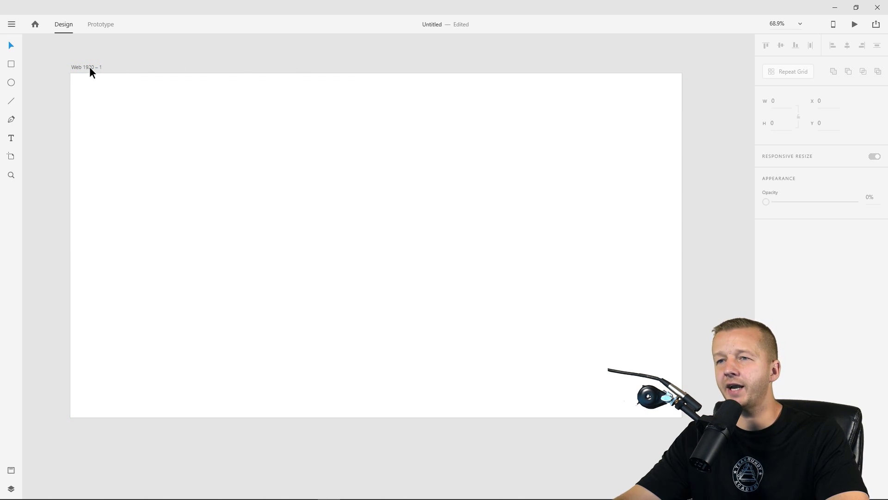
click(529, 185)
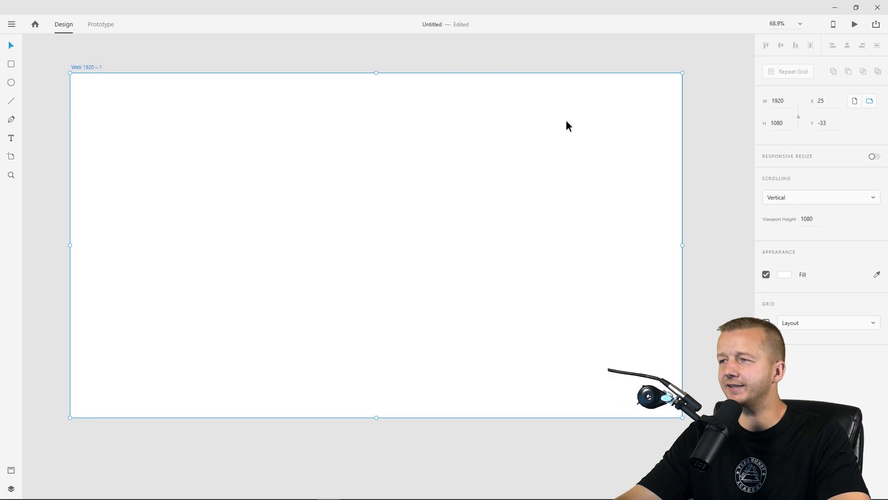
click(449, 60)
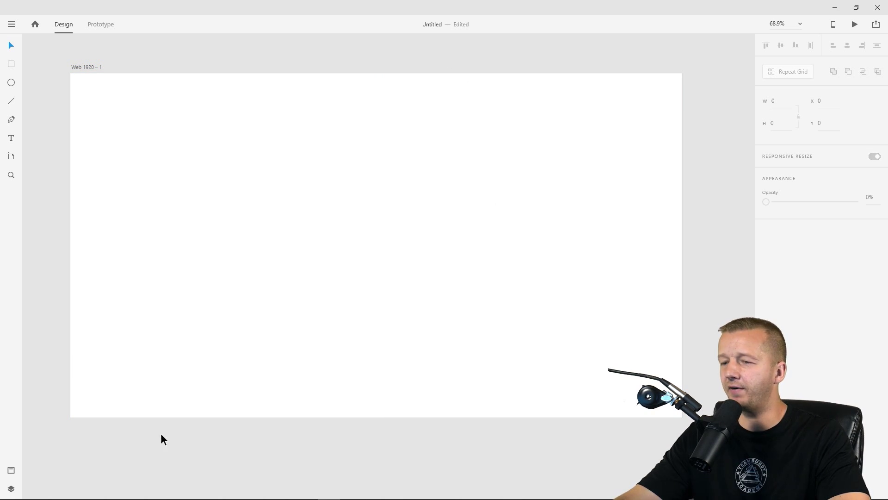
- Return to the browser and open the full Images 360 catalogue
click(74, 493)
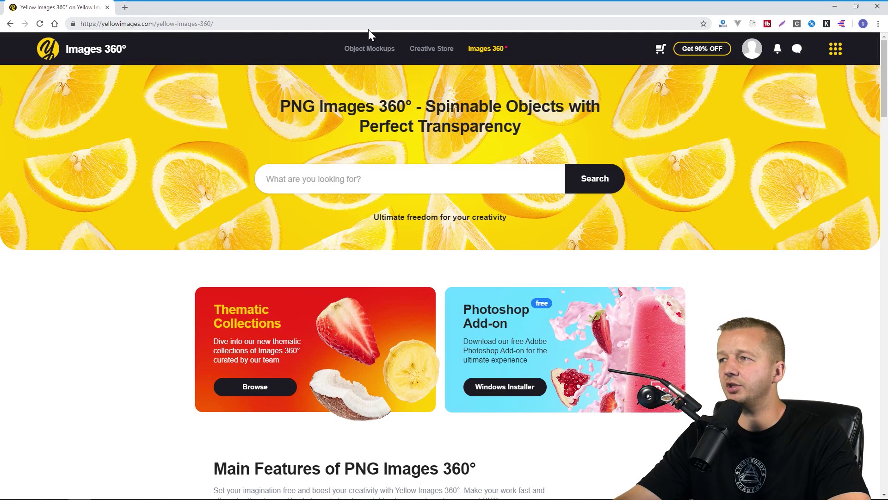
click(492, 55)
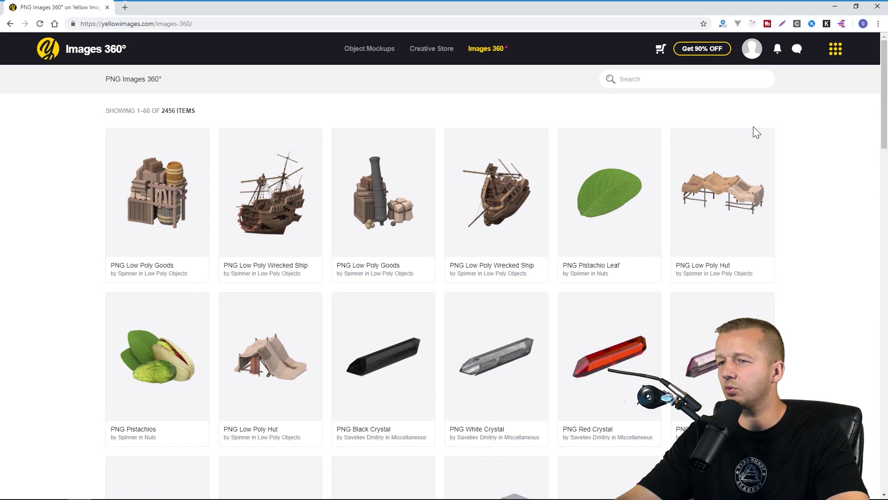
scroll(782, 169, down, 2)
scroll(784, 170, up, 2)
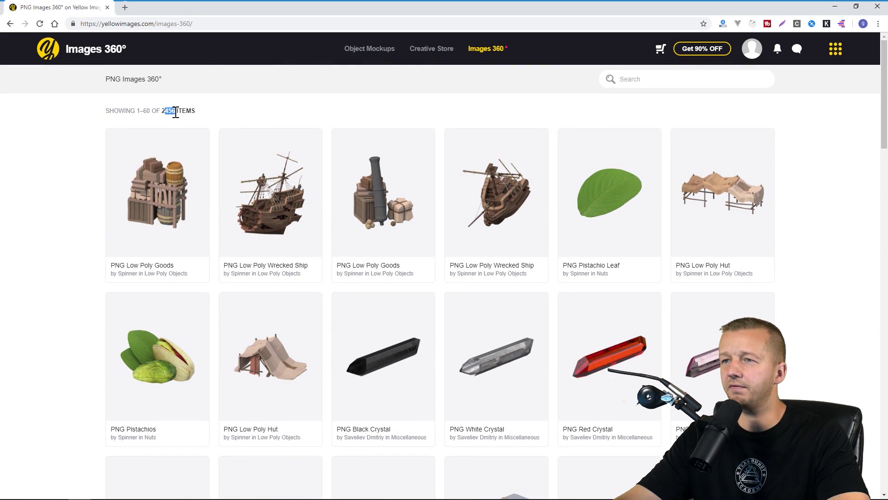
- Search the catalogue for 'building' and browse the low poly building results
click(691, 81)
text(building)
key(Return)
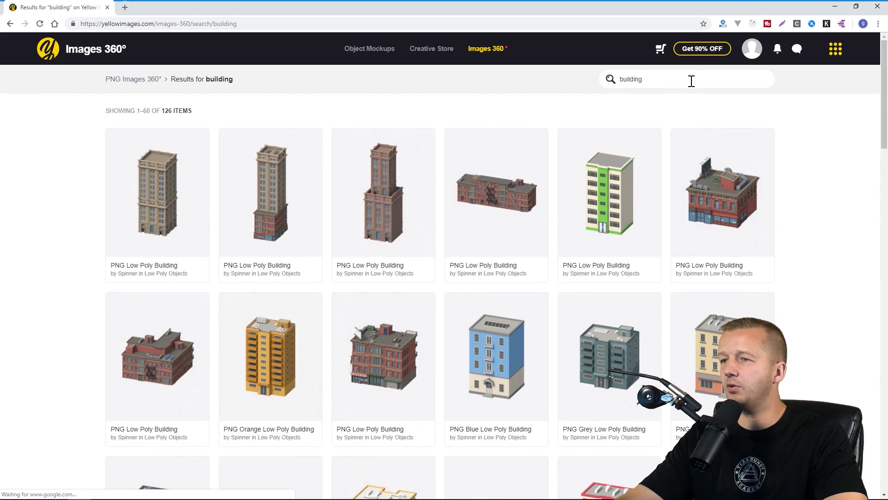
scroll(808, 167, down, 20)
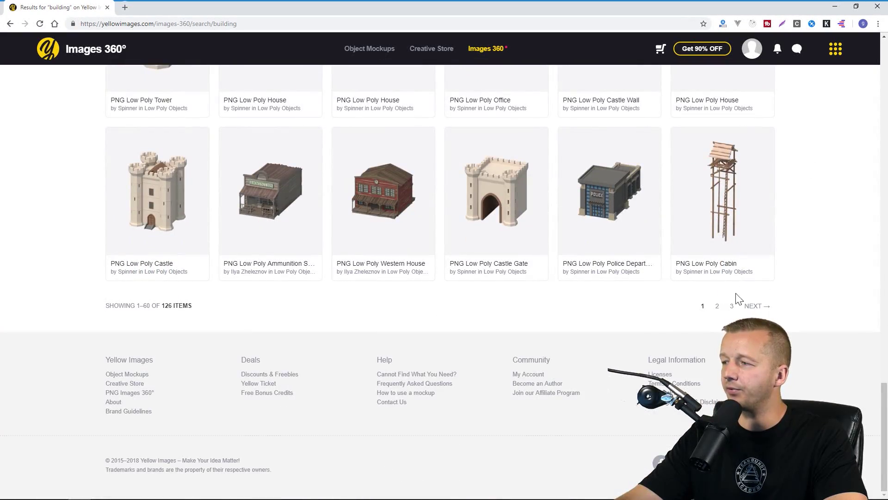
scroll(813, 272, up, 20)
scroll(813, 272, down, 4)
scroll(814, 272, up, 2)
scroll(815, 273, down, 3)
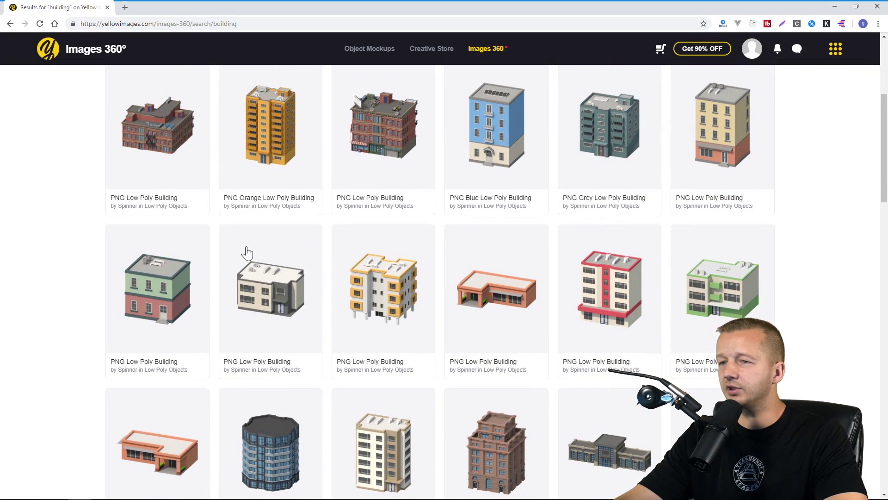
- Open the green-and-red Low Poly Building and rotate it to camera angle V2 H15
click(164, 275)
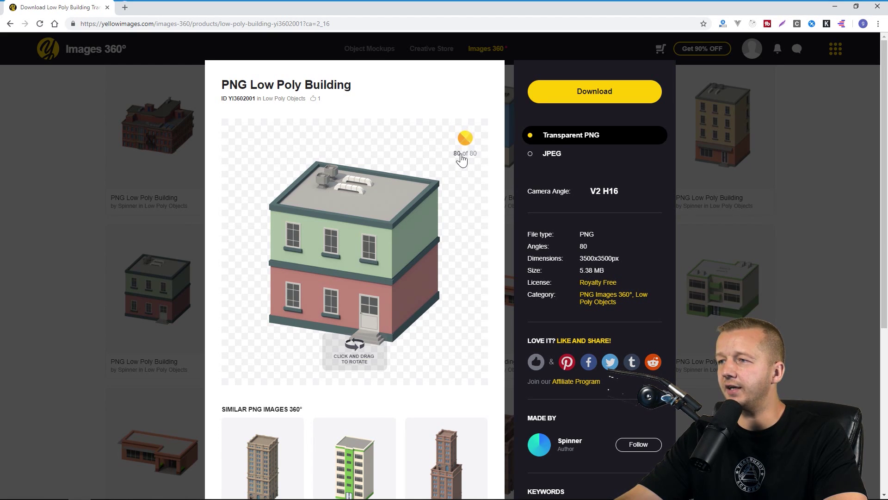
mouse_move(336, 237)
mouse_down()
mouse_move(365, 250)
mouse_move(369, 210)
mouse_move(351, 231)
mouse_move(373, 253)
mouse_move(353, 232)
mouse_move(369, 242)
mouse_move(333, 232)
mouse_move(318, 240)
mouse_move(327, 237)
mouse_up()
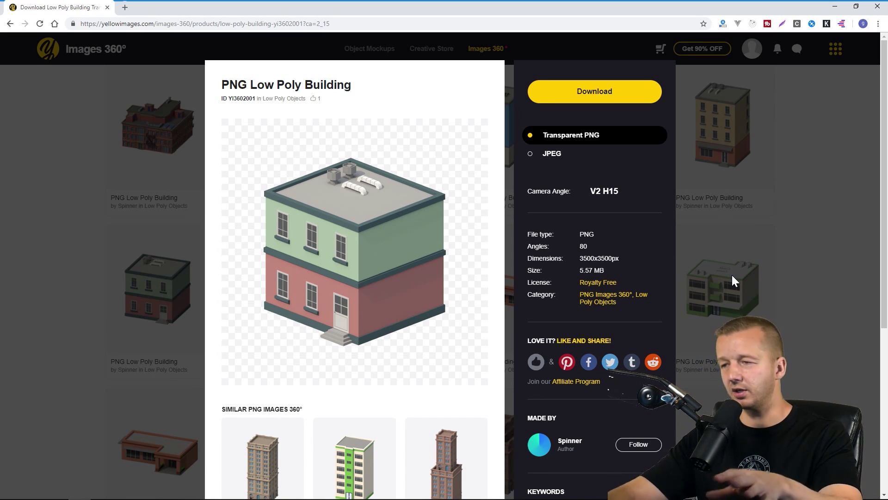
triple_click(619, 191)
click(424, 231)
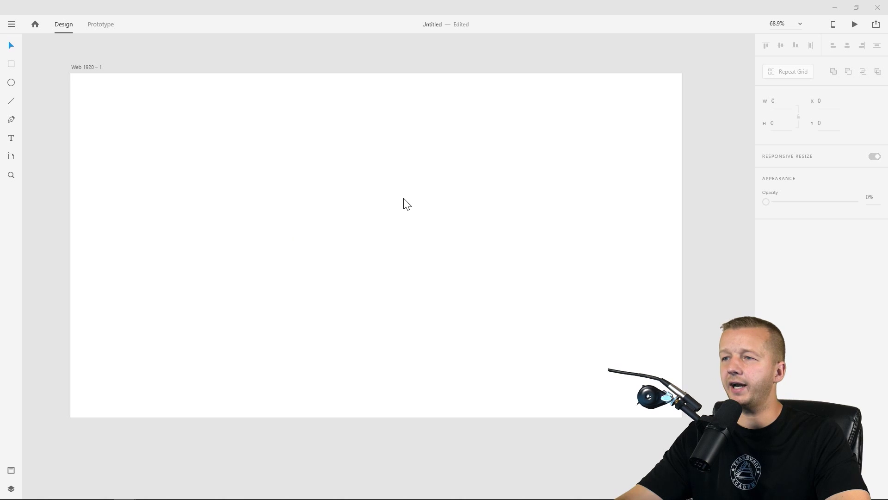
- Place the building PNG on the artboard and shrink it to 200 × 200
mouse_move(402, 203)
mouse_down()
mouse_move(430, 216)
mouse_move(391, 204)
mouse_up()
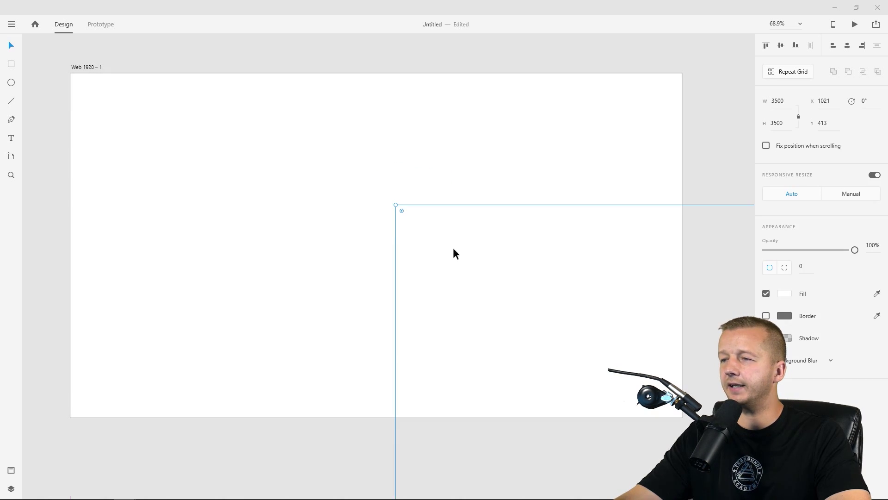
scroll(471, 285, down, 5)
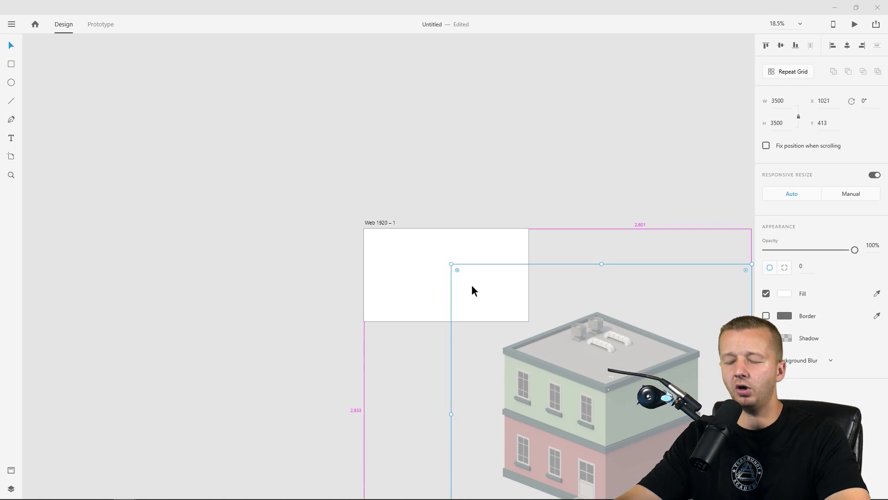
drag(595, 383, 465, 286)
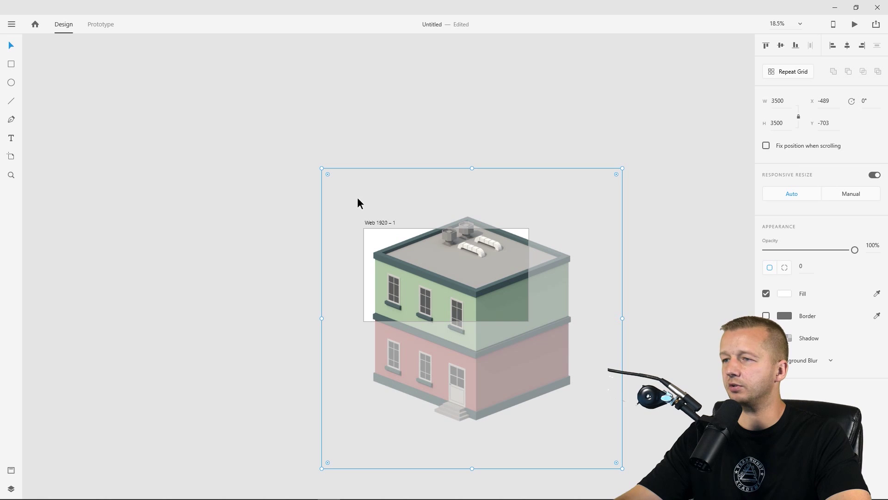
drag(321, 169, 463, 285)
scroll(473, 319, up, 5)
- Enlarge the building to 367 × 367 and position it just right of the artboard's centre
drag(472, 319, 590, 134)
drag(482, 152, 516, 260)
drag(564, 238, 464, 183)
drag(582, 242, 474, 232)
drag(570, 225, 591, 230)
click(609, 233)
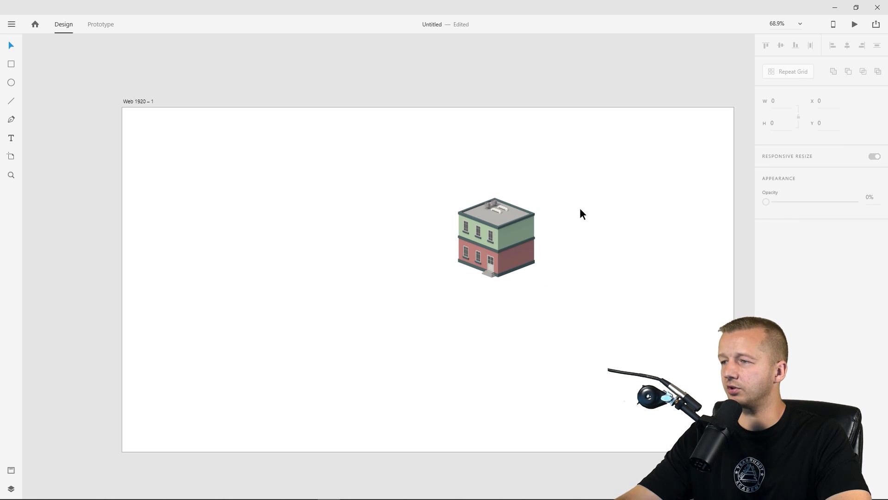
click(495, 238)
- Nudge the two-storey building up, then open the corner shop building from the results
drag(495, 238, 497, 231)
click(576, 224)
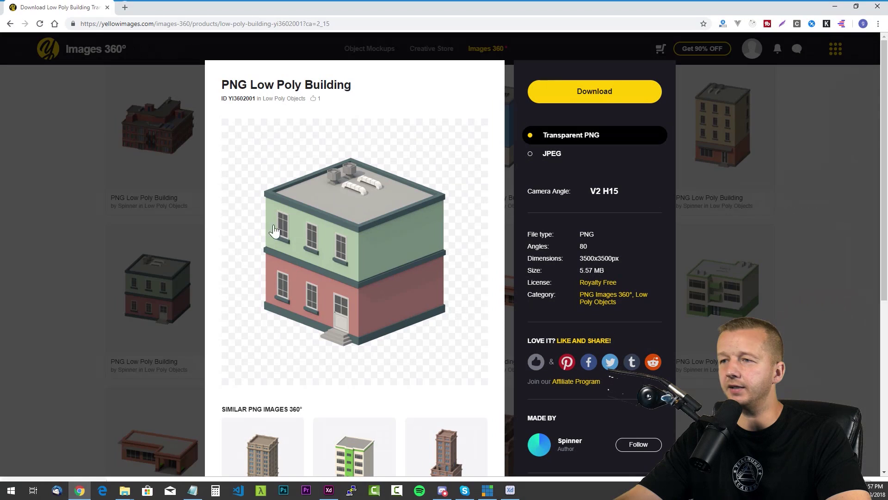
click(87, 154)
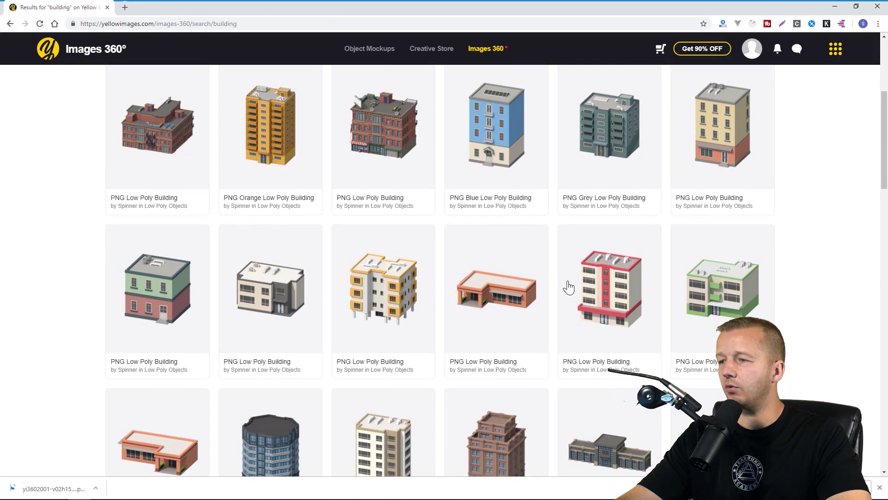
scroll(537, 277, down, 5)
scroll(574, 287, down, 1)
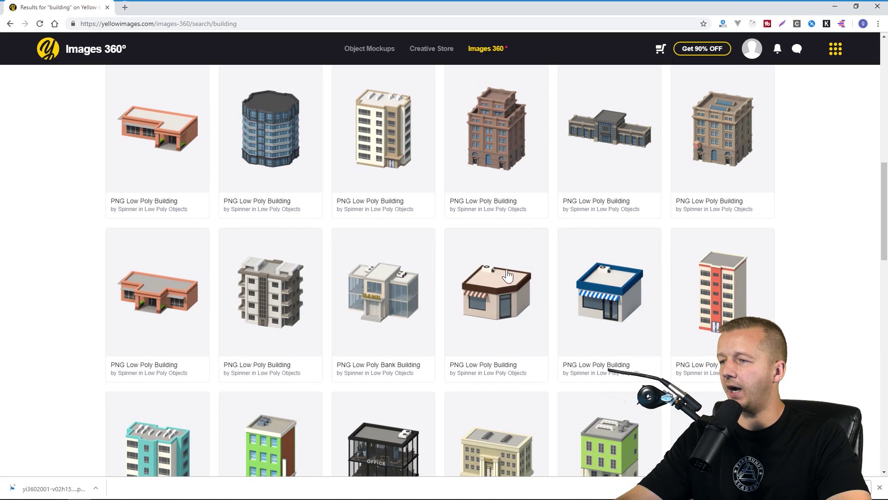
click(506, 304)
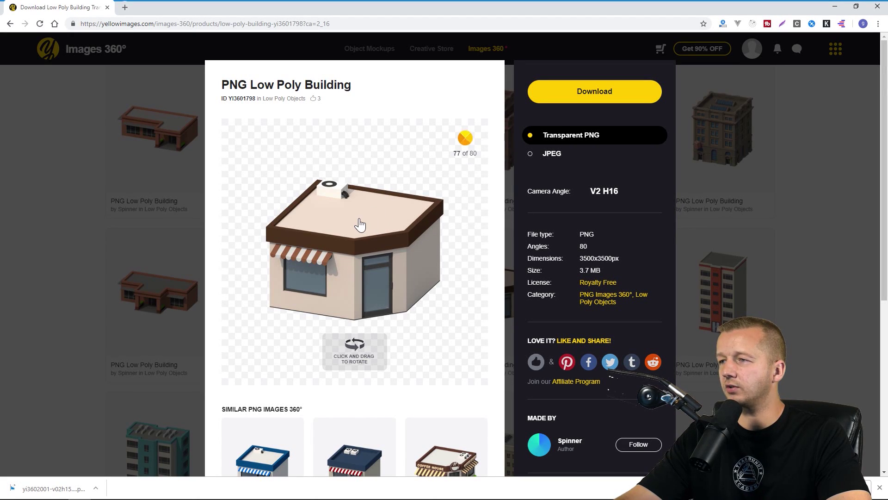
- Rotate the shop preview to V2 H15 and download it as a transparent PNG
drag(360, 224, 367, 229)
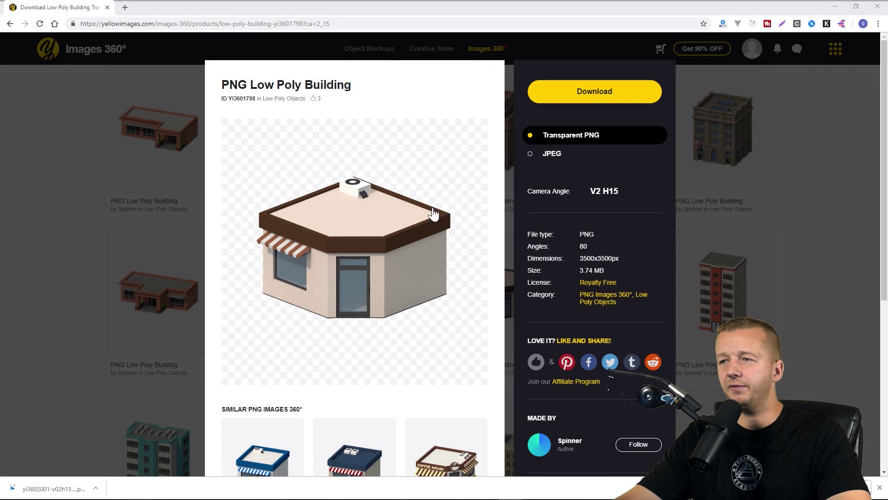
click(371, 232)
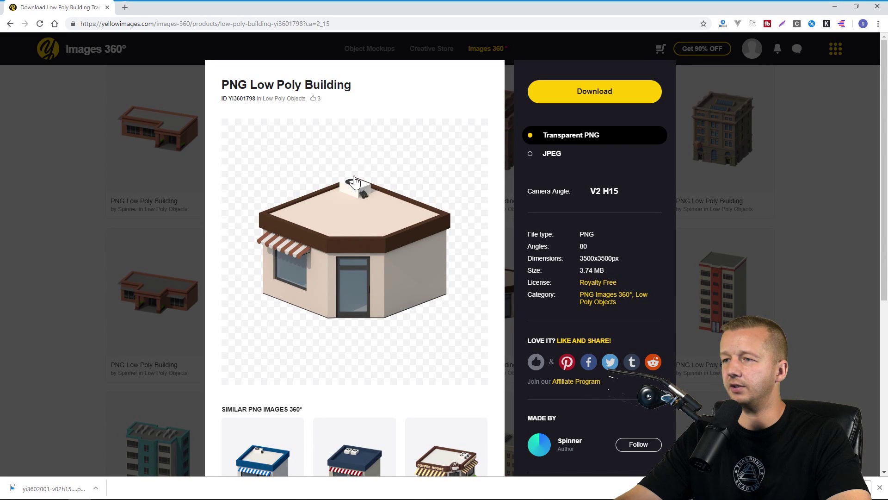
click(595, 98)
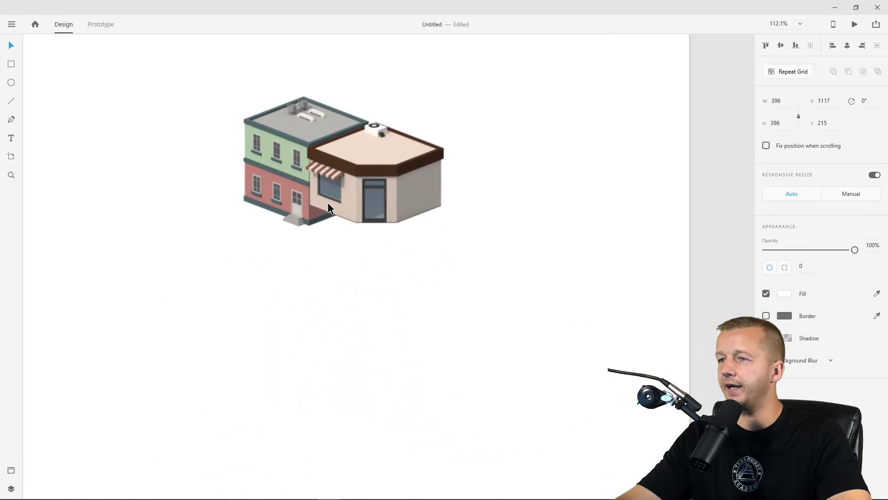
- Shrink the corner-shop PNG to 309 × 309 and set it against the two-storey building's front right
click(370, 149)
drag(371, 149, 370, 171)
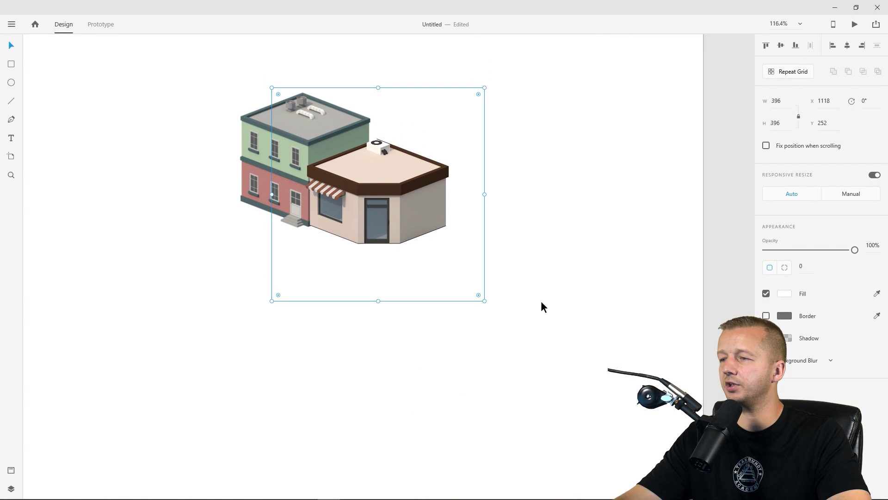
drag(482, 300, 442, 259)
drag(386, 193, 392, 218)
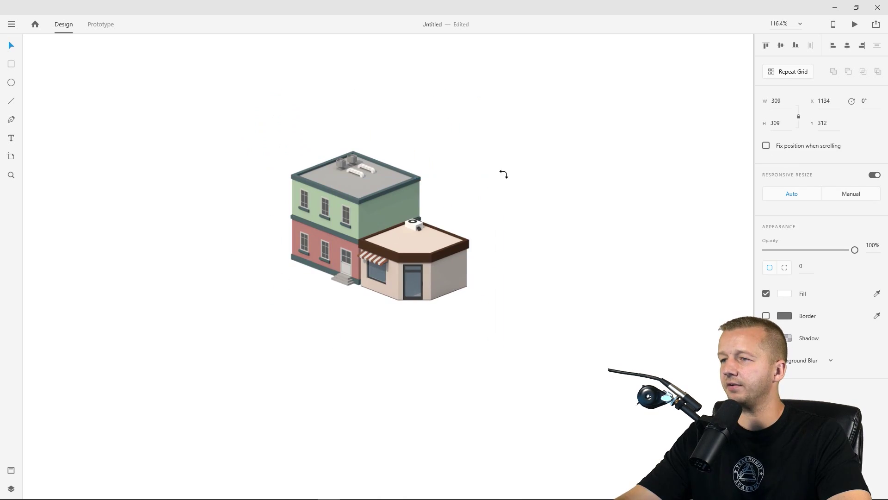
drag(501, 174, 507, 173)
click(545, 212)
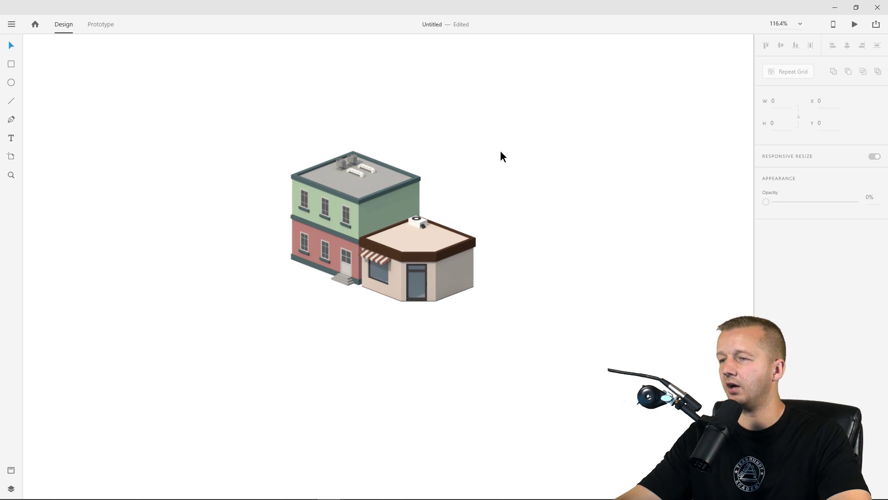
drag(500, 155, 463, 177)
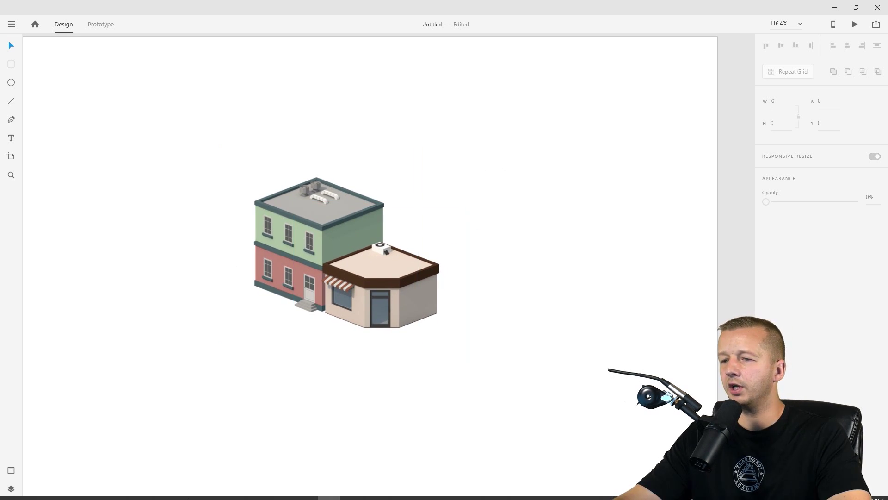
- Back in the browser's building results, open the PNG Low Poly Bank Building
click(835, 7)
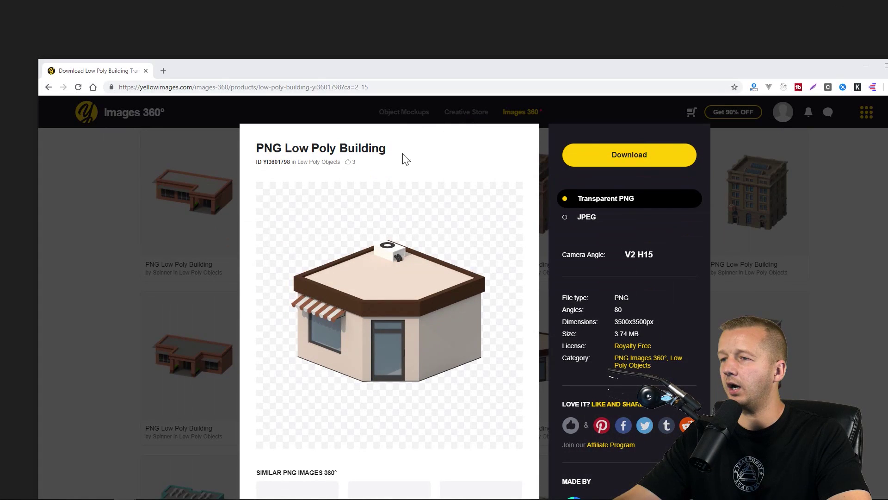
double_click(379, 69)
click(65, 223)
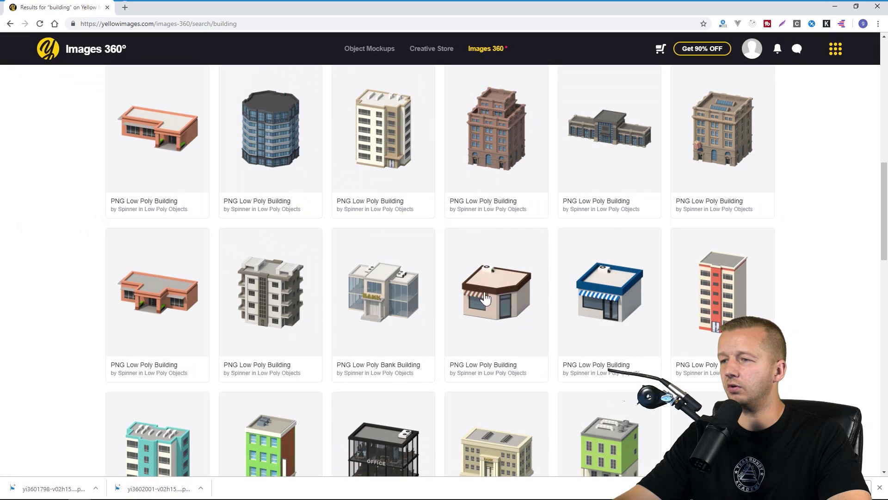
click(370, 293)
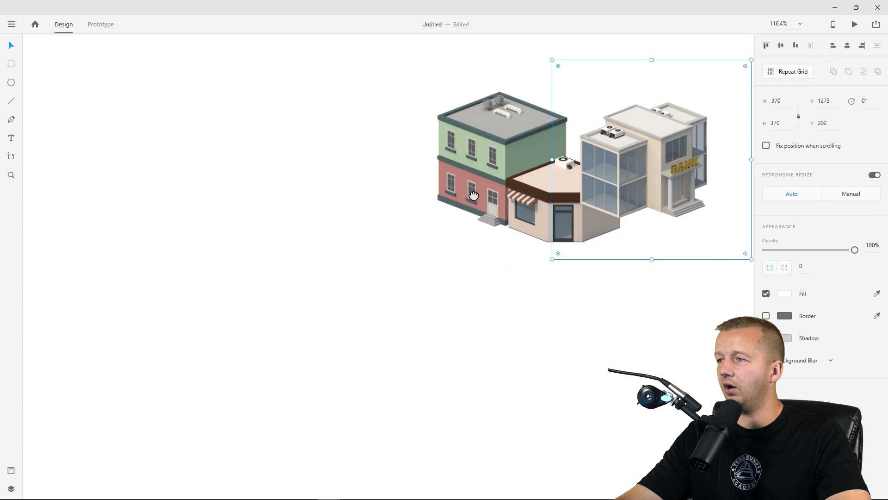
- Nudge the bank building left and send it behind the other two buildings
drag(462, 199, 438, 211)
drag(492, 195, 484, 193)
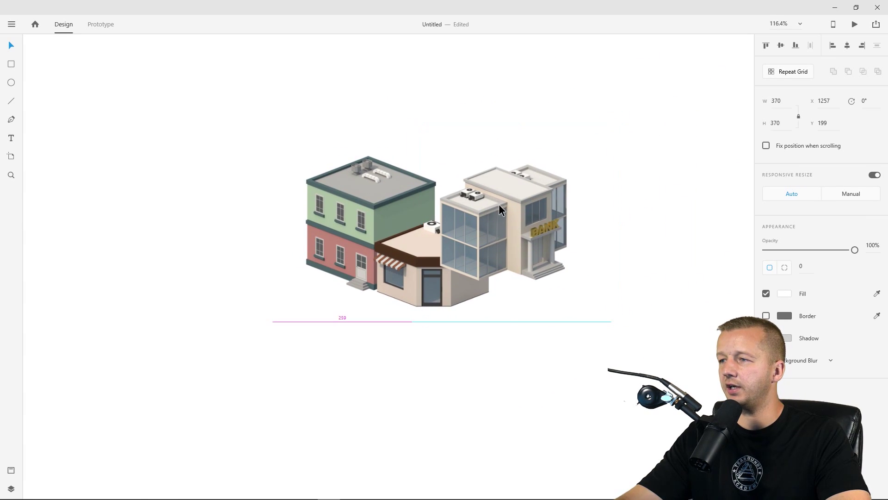
right_click(501, 202)
mouse_move(539, 403)
click(658, 449)
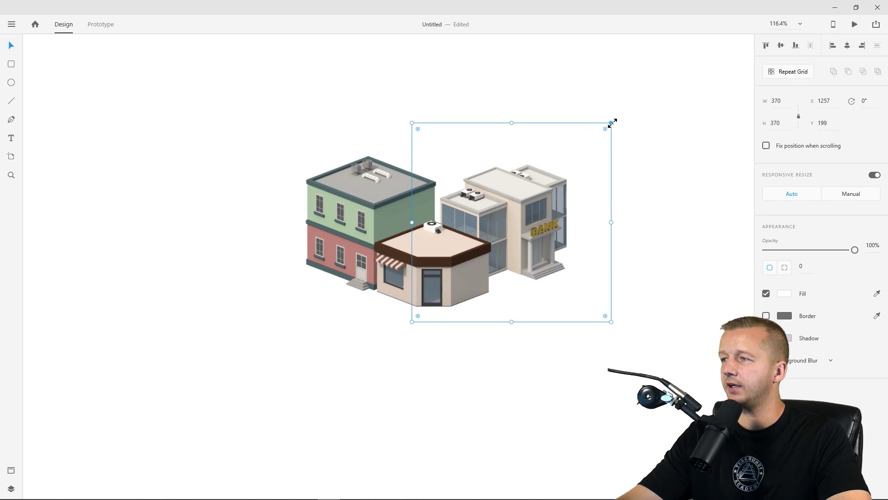
- Enlarge the bank building to 433 px and position it just right of the shop
drag(613, 122, 646, 90)
drag(557, 182, 559, 193)
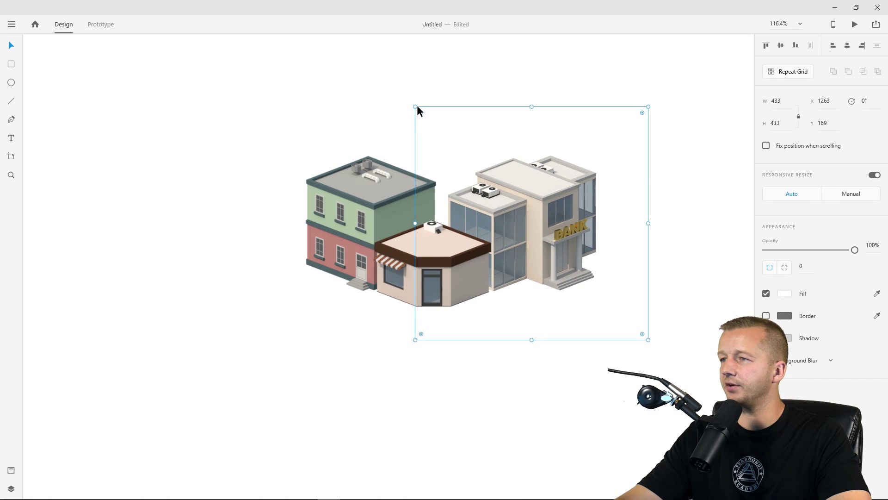
drag(417, 109, 409, 88)
click(645, 63)
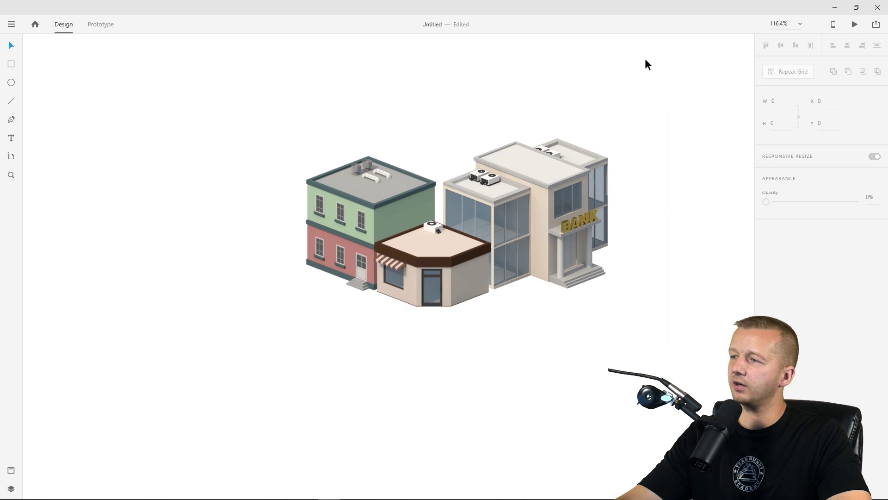
scroll(635, 143, down, 3)
drag(634, 142, 562, 160)
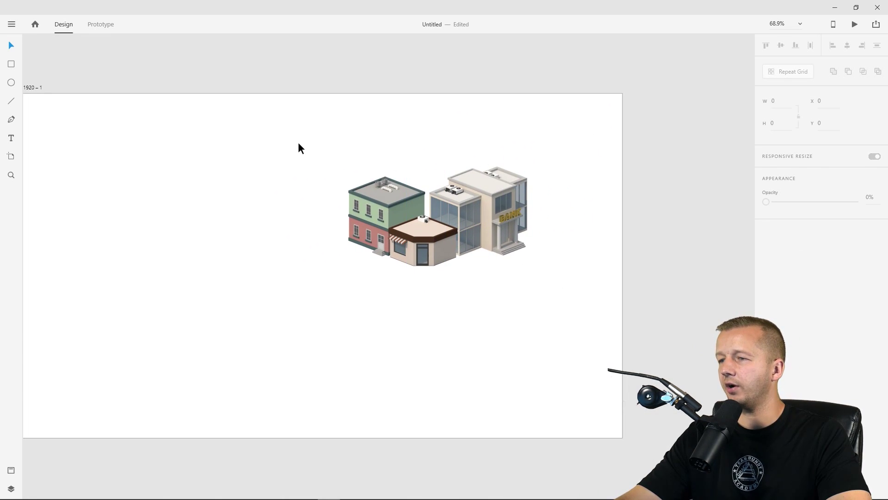
- Zoom onto the buildings and start the street outline left of them, running under the shop
drag(298, 144, 574, 282)
click(592, 280)
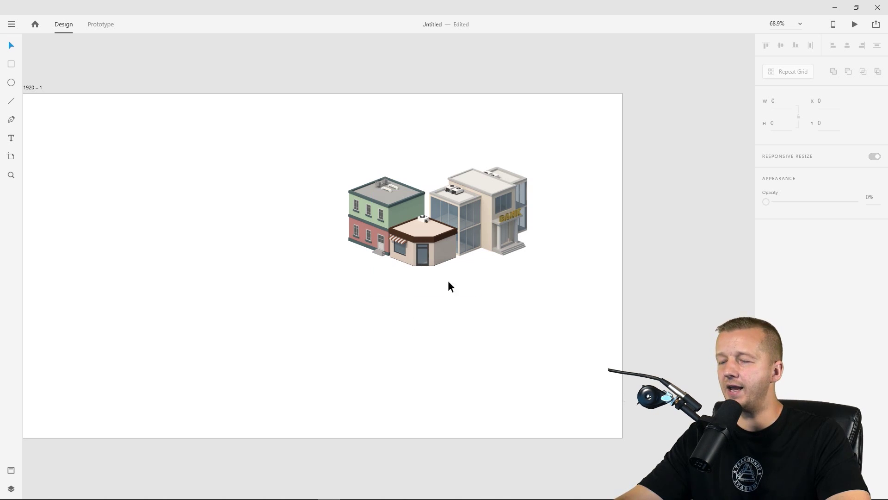
scroll(374, 263, up, 5)
drag(438, 232, 335, 244)
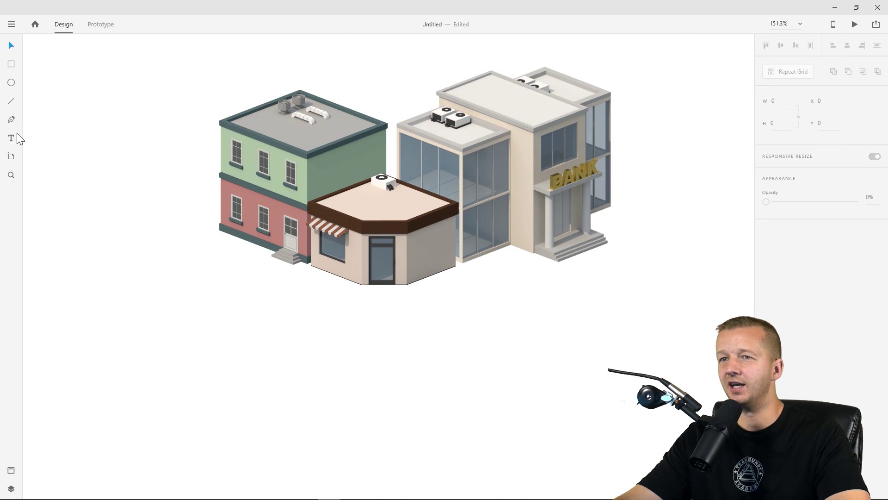
click(200, 237)
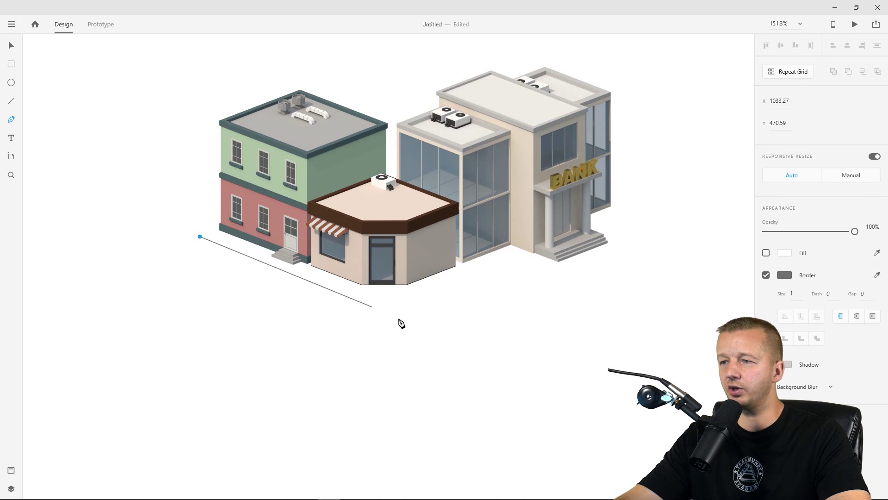
click(352, 298)
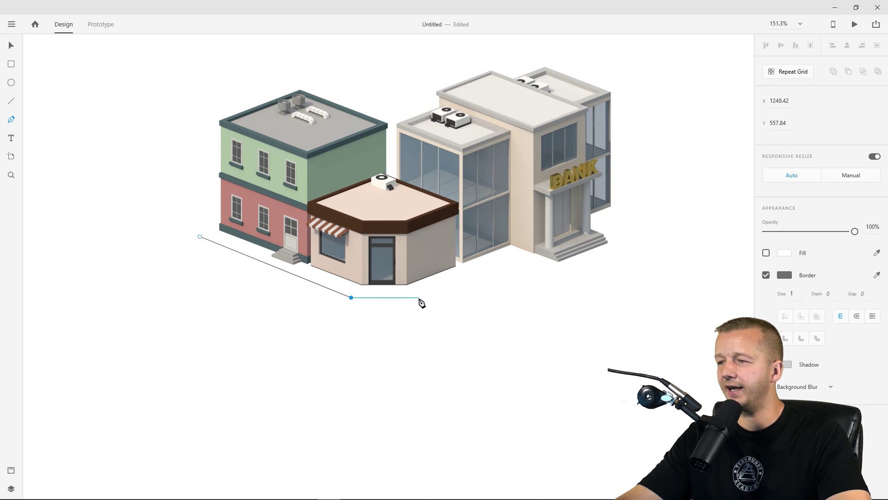
click(510, 259)
click(564, 278)
- Trace the outline around the bank and lower corners, closing it on its start point
click(642, 245)
click(593, 225)
click(630, 210)
click(727, 246)
click(439, 383)
click(311, 382)
click(63, 274)
click(200, 237)
key(Escape)
click(79, 95)
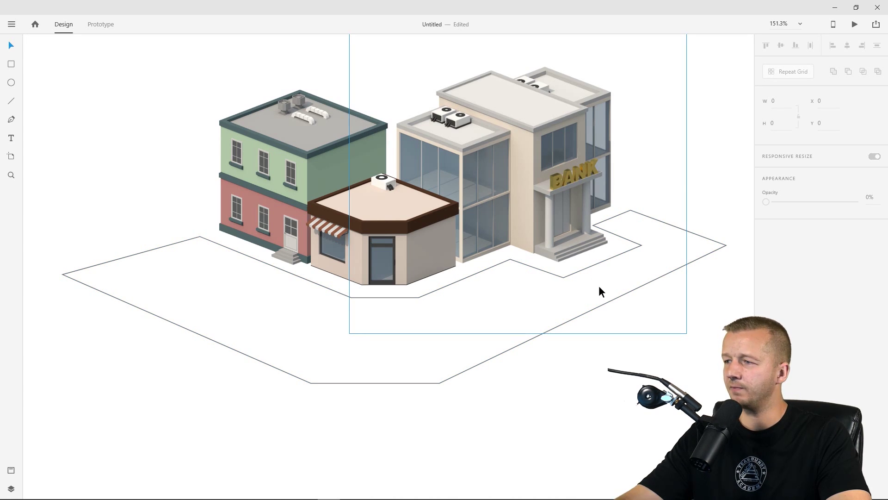
- Tweak the corner anchor points of the street outline
double_click(310, 382)
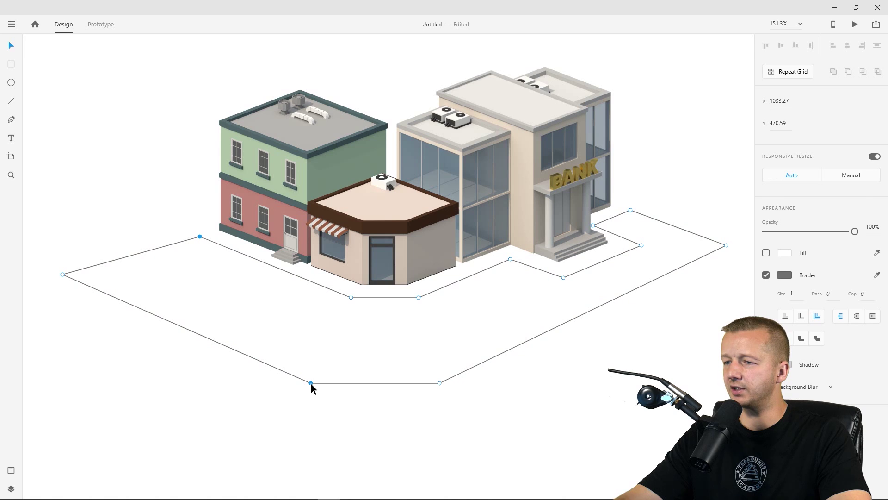
drag(727, 245, 720, 242)
drag(63, 275, 79, 268)
drag(642, 244, 625, 242)
shift+click(593, 226)
click(112, 216)
- Send the street outline behind the buildings
drag(496, 347, 258, 258)
right_click(259, 259)
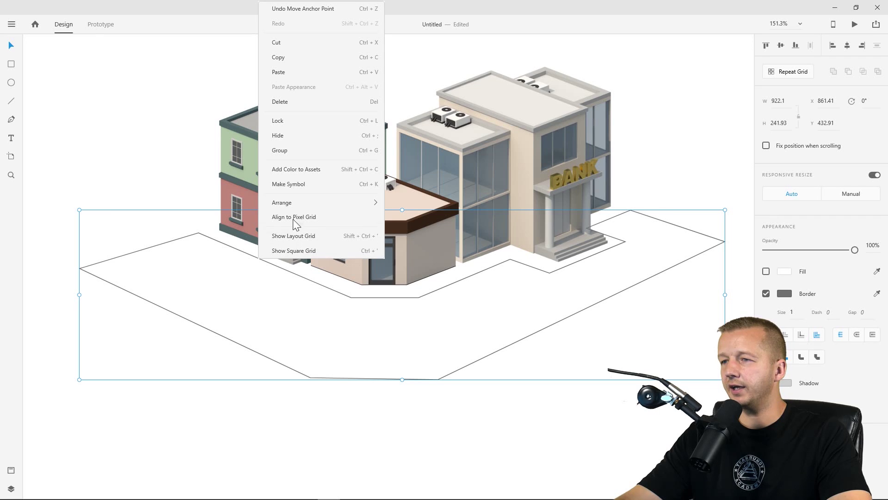
mouse_move(306, 204)
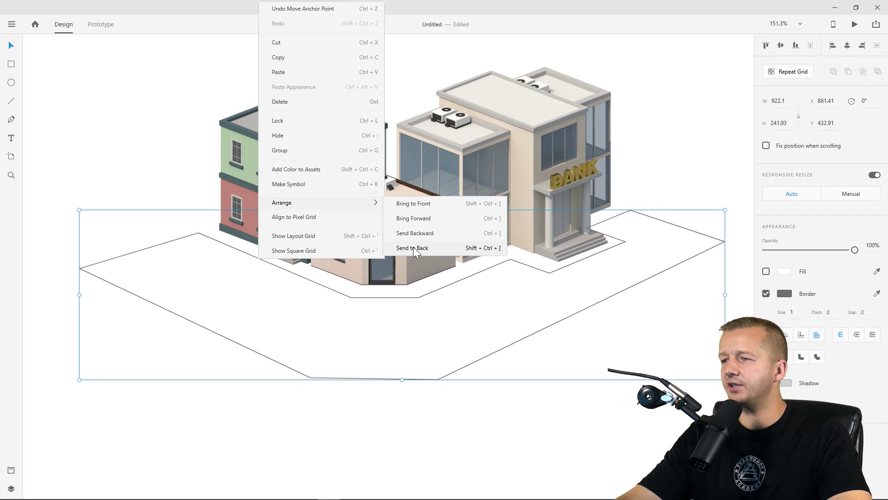
click(414, 249)
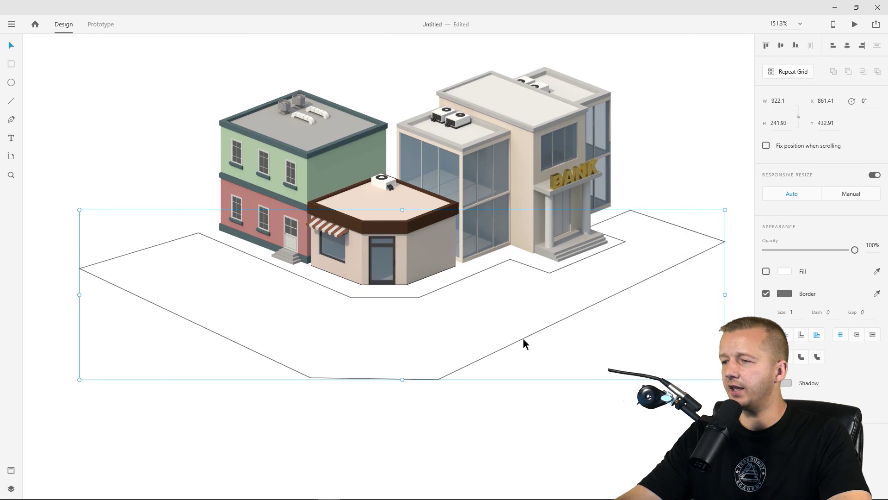
- Remove the street shape's border and fill it light grey #E6E6E6
click(766, 294)
click(766, 272)
click(783, 271)
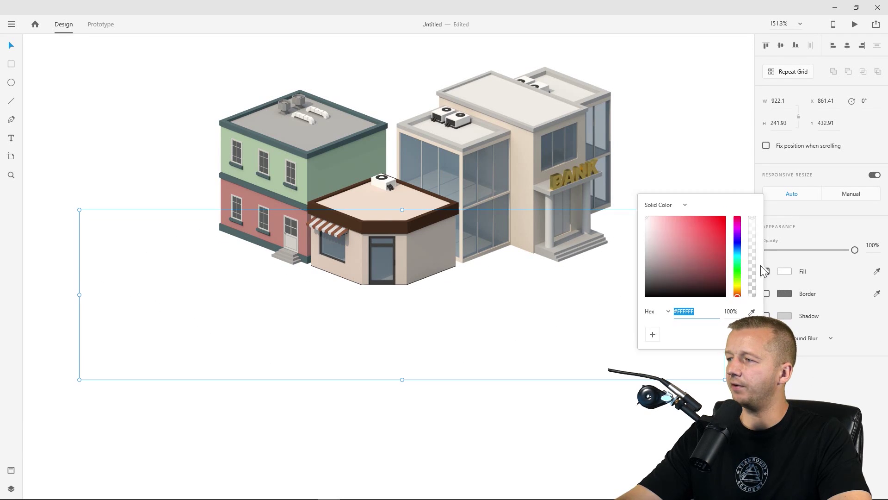
drag(665, 261, 640, 223)
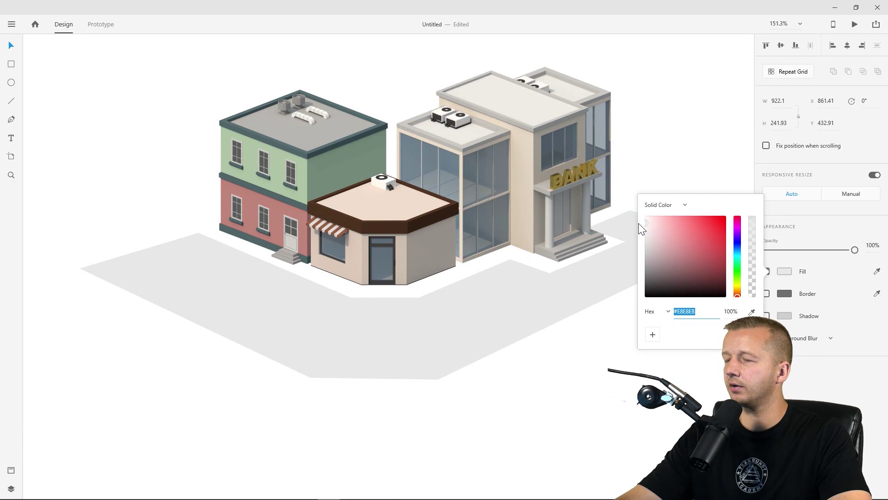
click(109, 93)
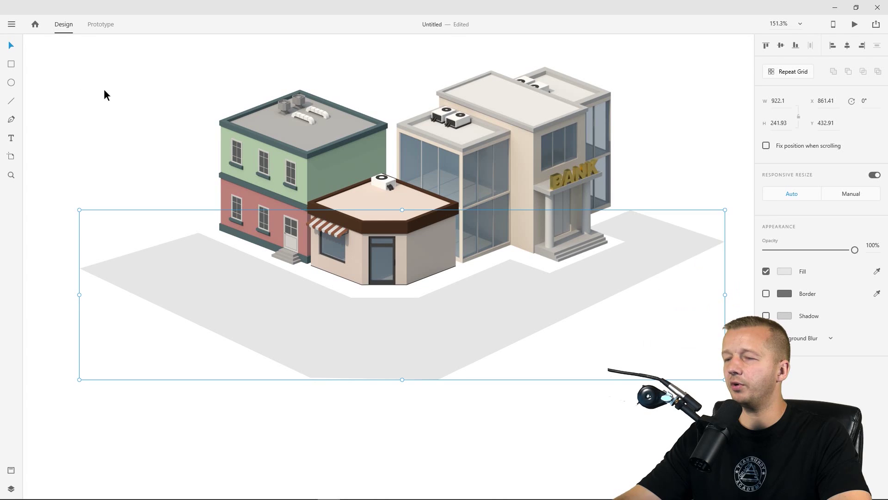
- Drag the grey floor's bottom, bottom-left and left corner points into place
click(110, 93)
scroll(145, 165, down, 5)
drag(144, 165, 345, 215)
click(445, 309)
click(568, 314)
click(474, 317)
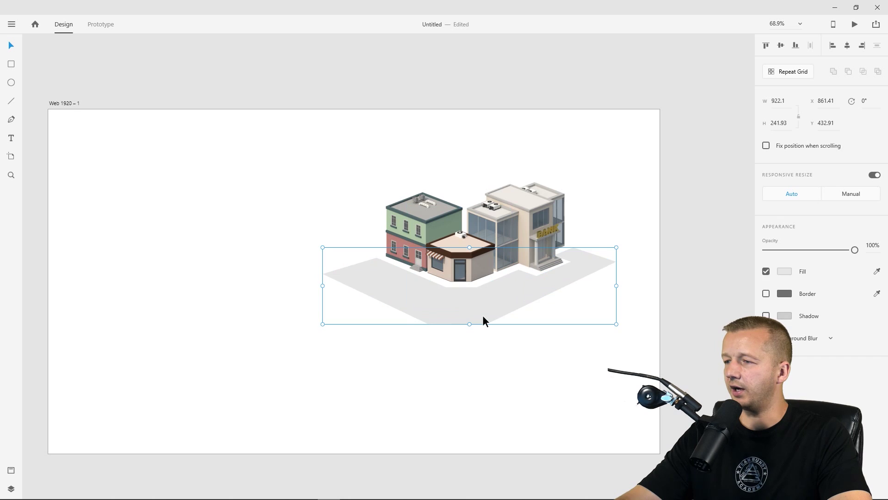
double_click(482, 319)
drag(486, 323, 486, 321)
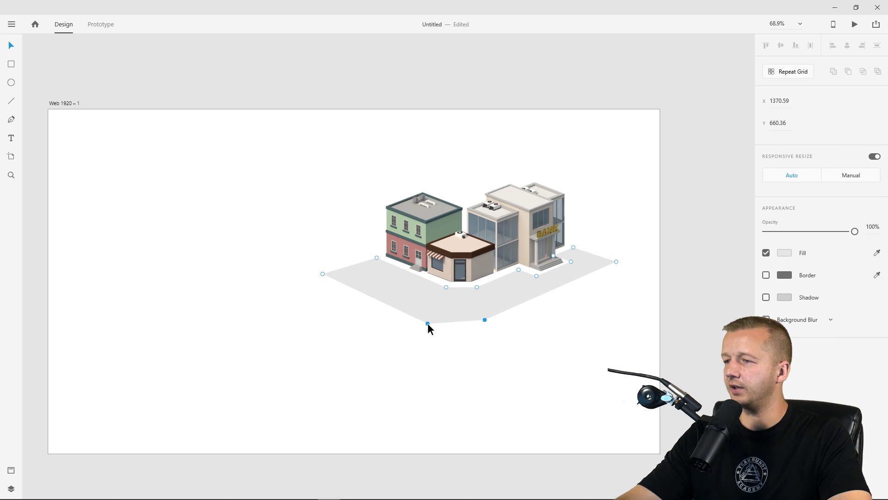
drag(427, 323, 429, 320)
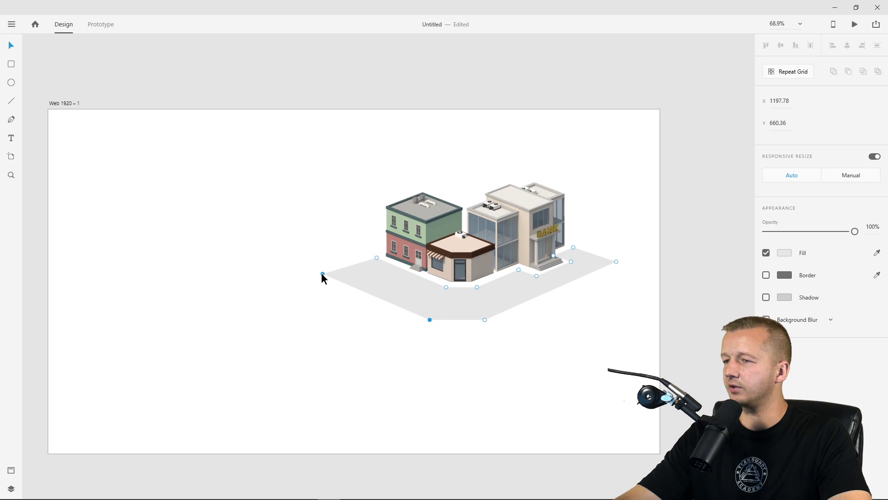
drag(322, 274, 330, 269)
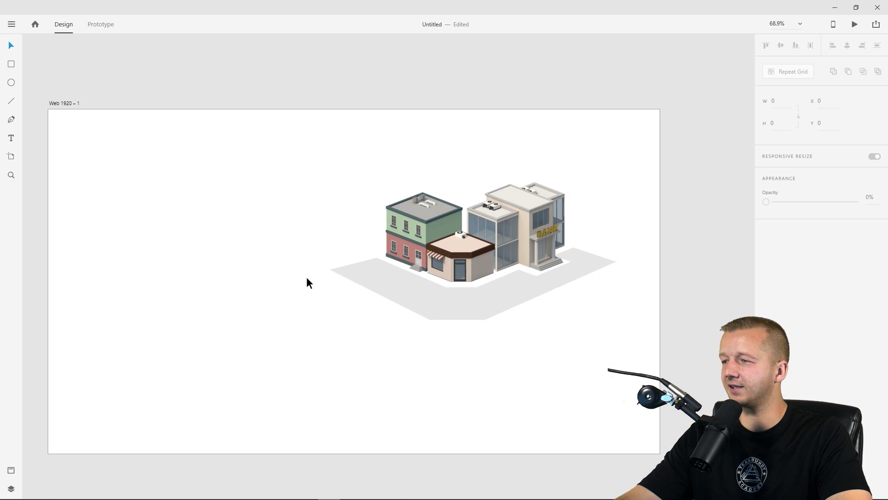
- Fine-tune the floor's left corner point once more
double_click(343, 274)
click(329, 270)
drag(329, 271, 326, 273)
click(334, 247)
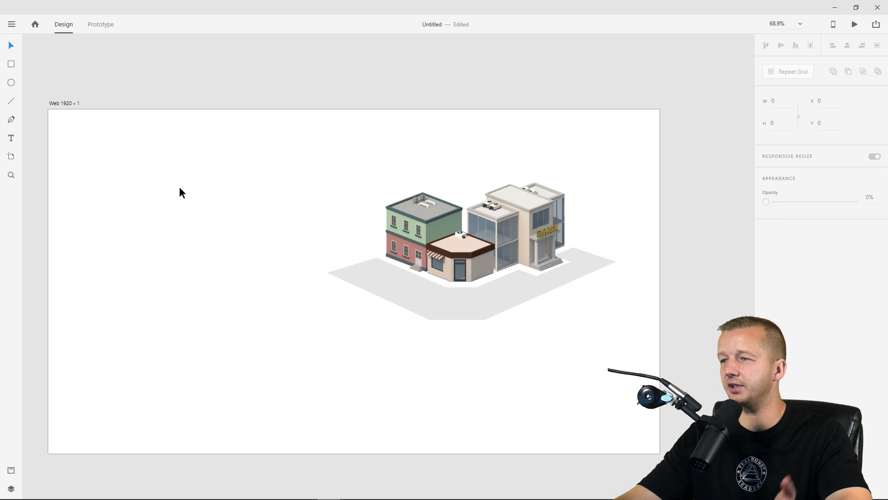
- Close the bank details, search 'cop car' and open the PNG Low Poly Police Car page
click(80, 491)
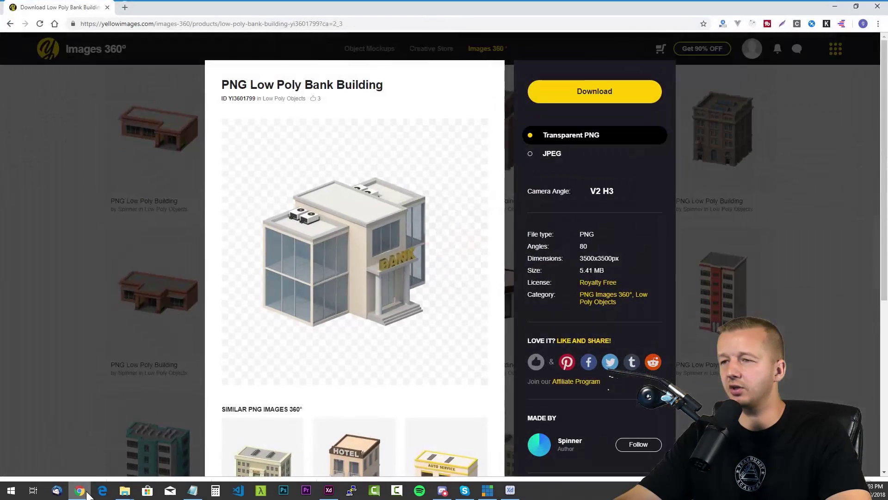
click(68, 101)
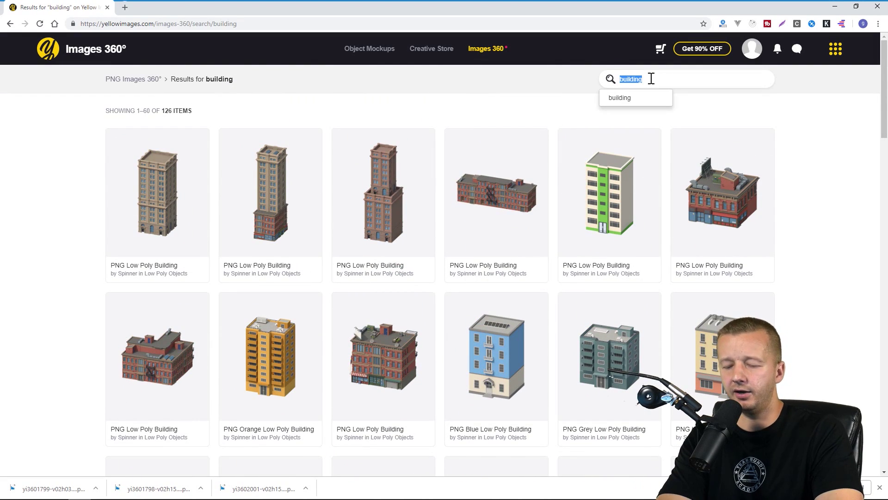
text(cop car)
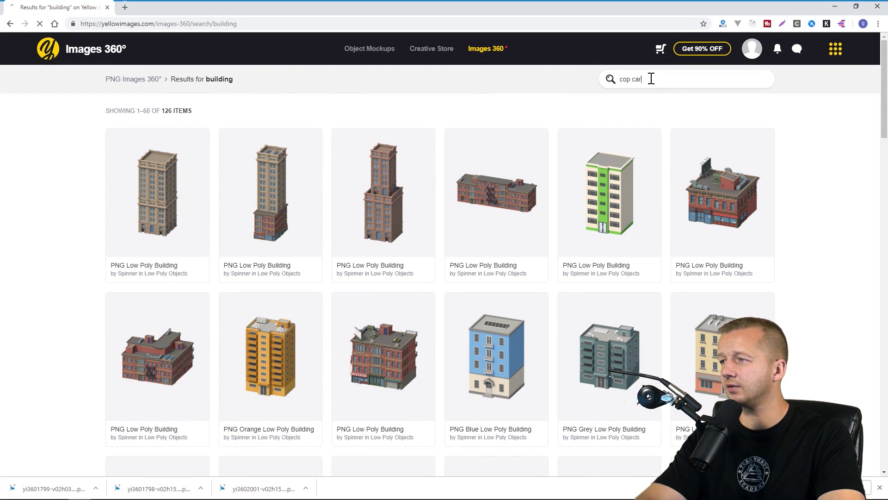
key(Return)
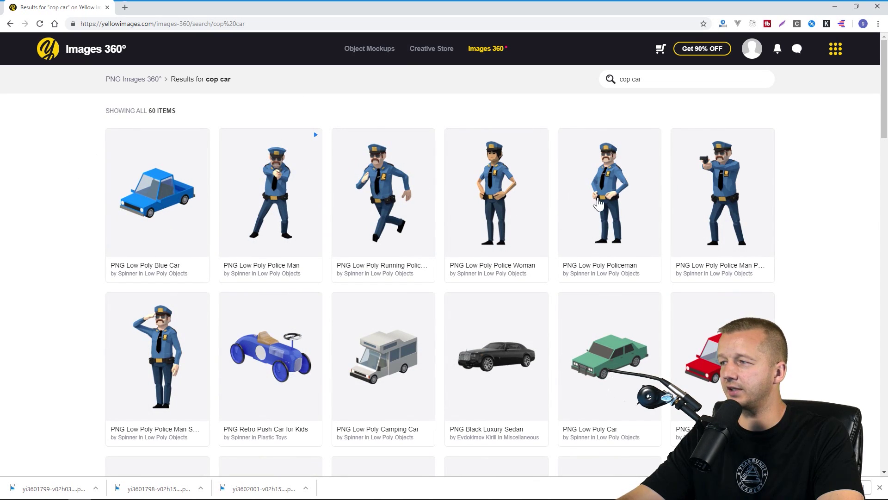
scroll(171, 315, down, 4)
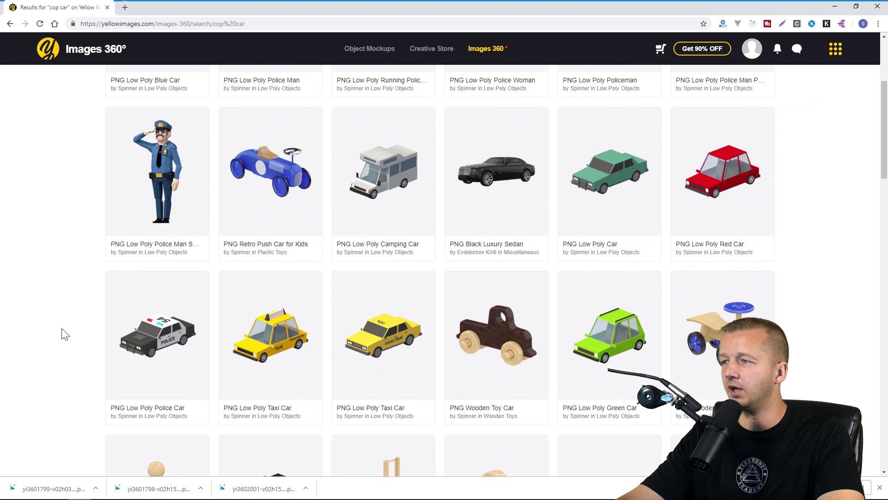
click(180, 339)
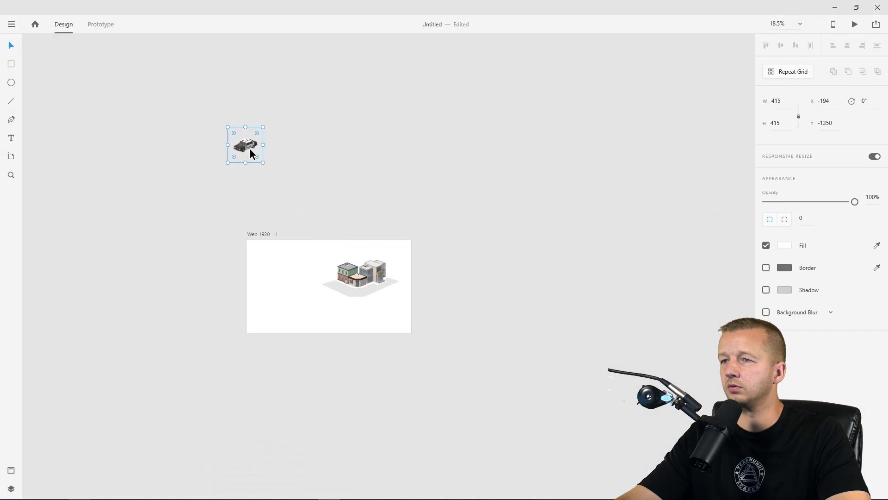
- Place the police car on the road and shrink it to about 205 × 205
drag(249, 148, 371, 284)
scroll(353, 293, up, 10)
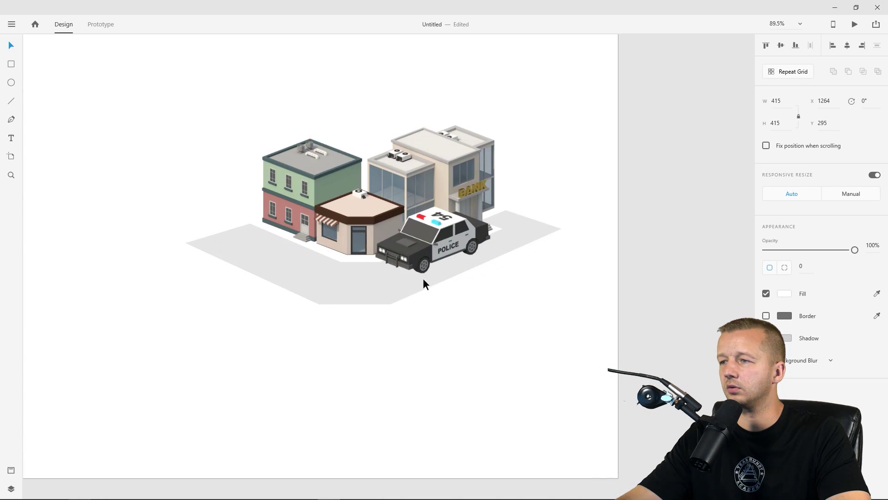
drag(449, 229, 454, 249)
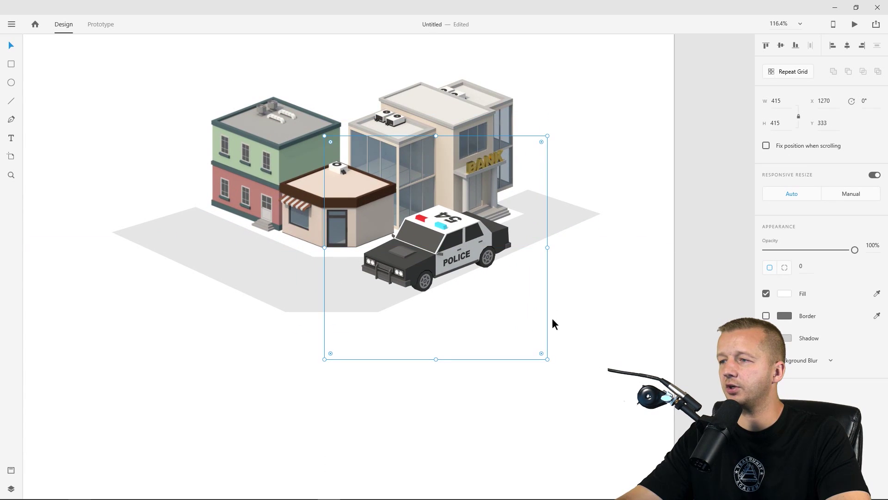
drag(546, 359, 440, 257)
drag(393, 193, 471, 261)
click(515, 317)
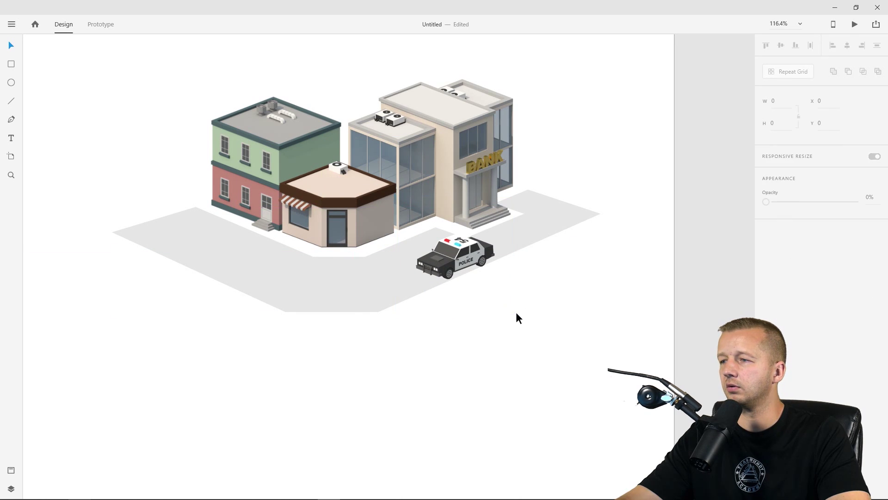
click(468, 254)
drag(515, 316, 510, 311)
drag(456, 253, 459, 256)
- Shift the police car up the road and level the road's bottom edge points
double_click(558, 234)
drag(602, 214, 607, 215)
click(609, 254)
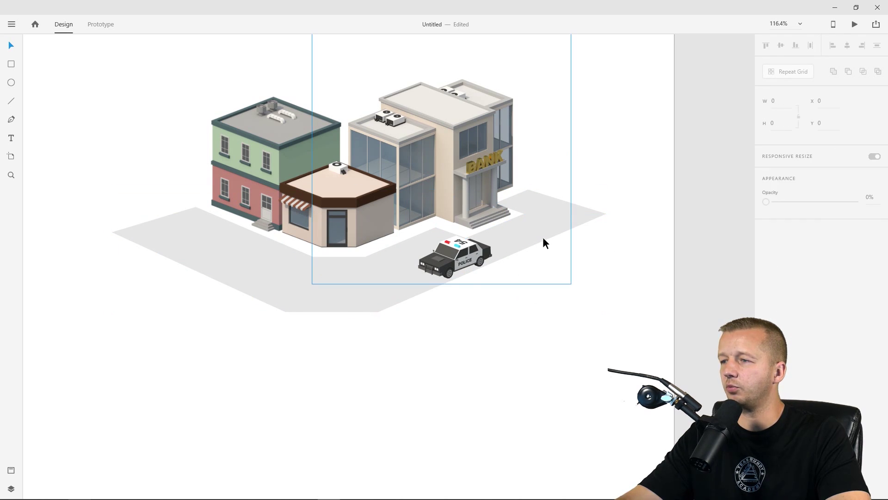
scroll(457, 268, up, 3)
drag(462, 234, 480, 226)
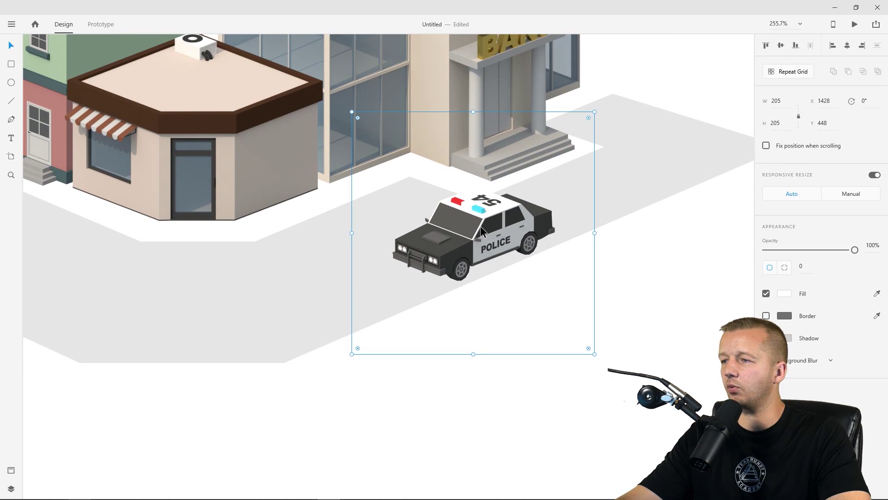
double_click(283, 361)
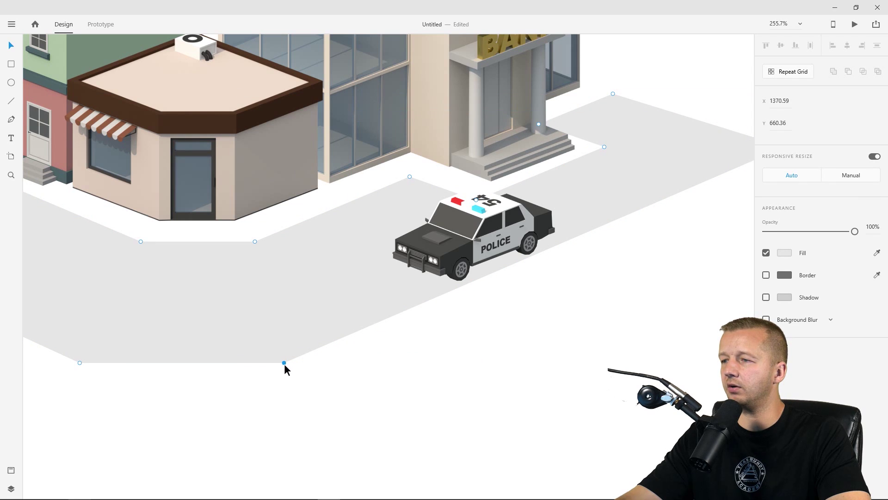
drag(284, 364, 283, 360)
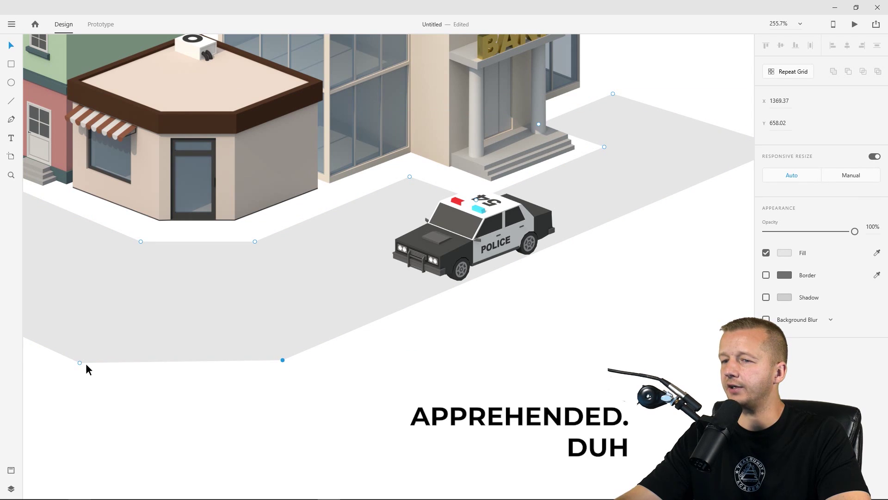
drag(80, 363, 80, 359)
click(432, 382)
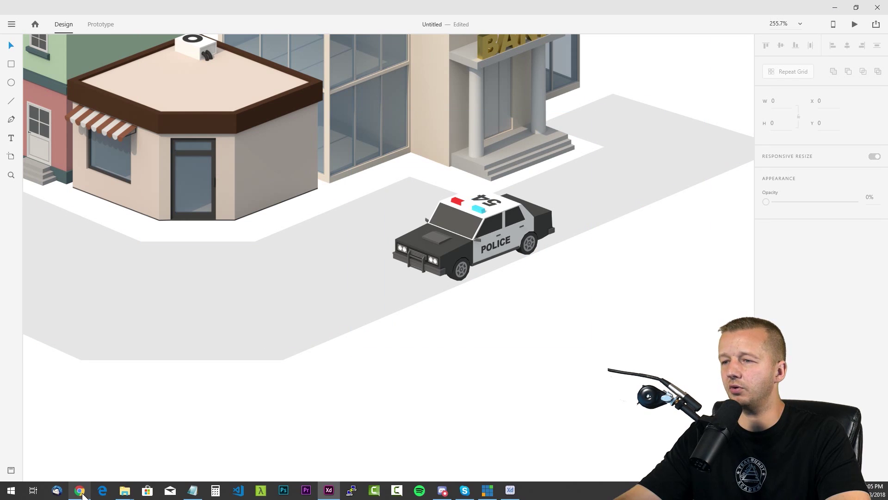
- Return to the cop car results and download the green PNG Low Poly Car
click(80, 491)
click(69, 182)
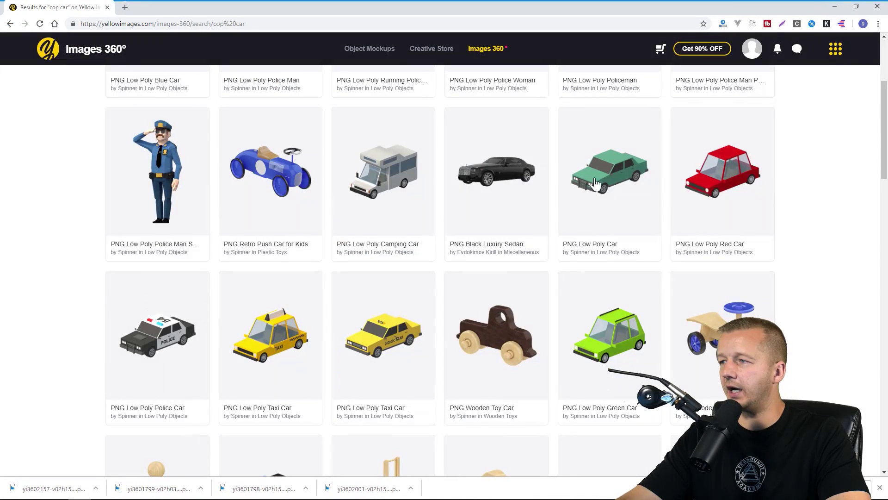
click(620, 181)
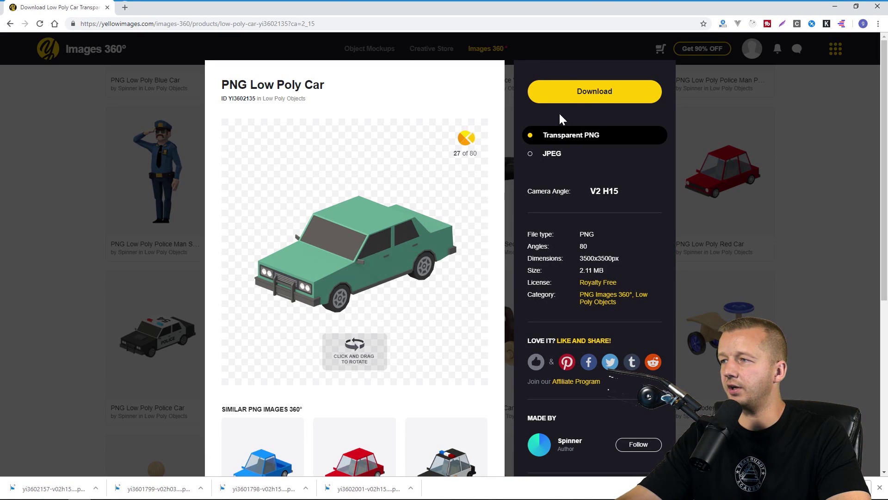
click(594, 92)
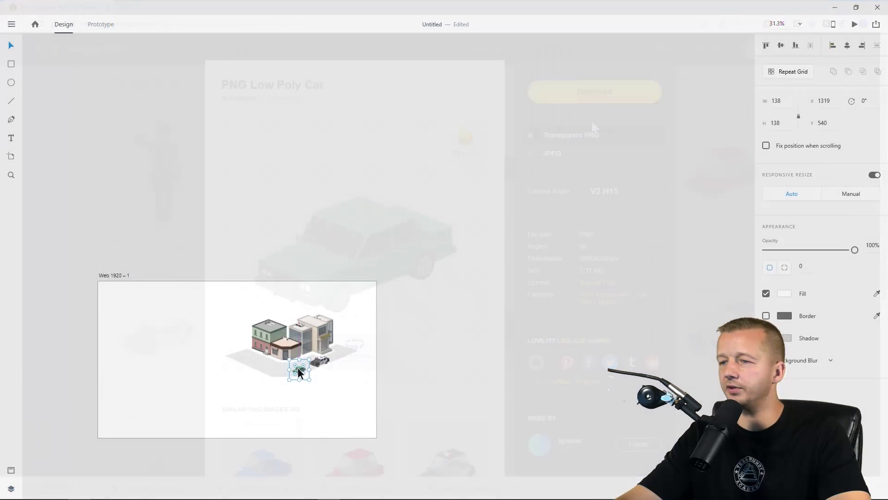
- Place the green car at 220 × 220 on the street just behind the police car
ctrl+scroll(298, 367, up, 5)
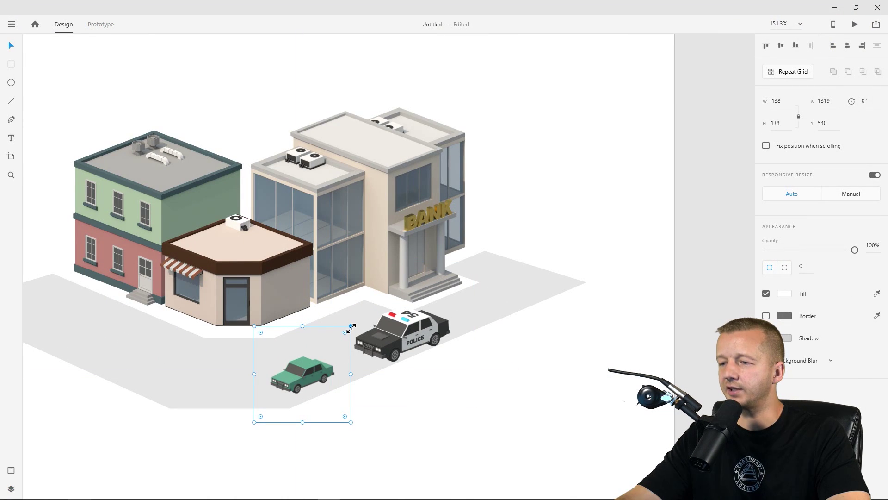
drag(352, 326, 309, 360)
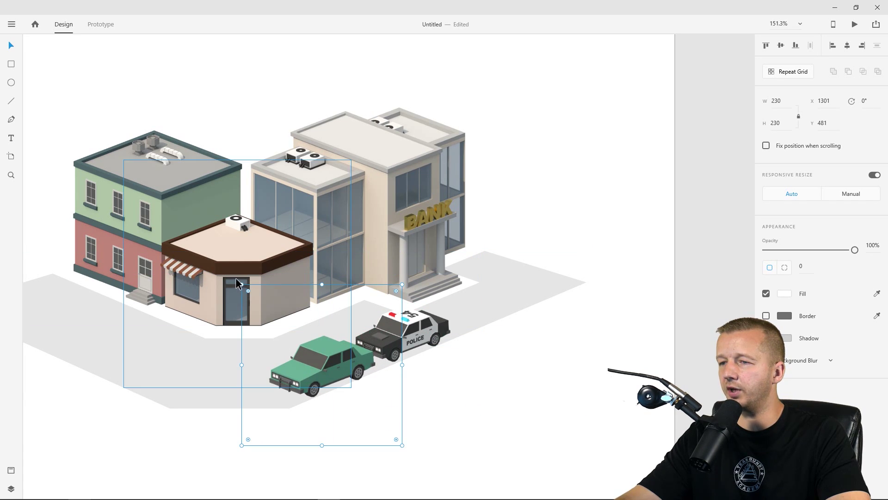
drag(241, 285, 248, 291)
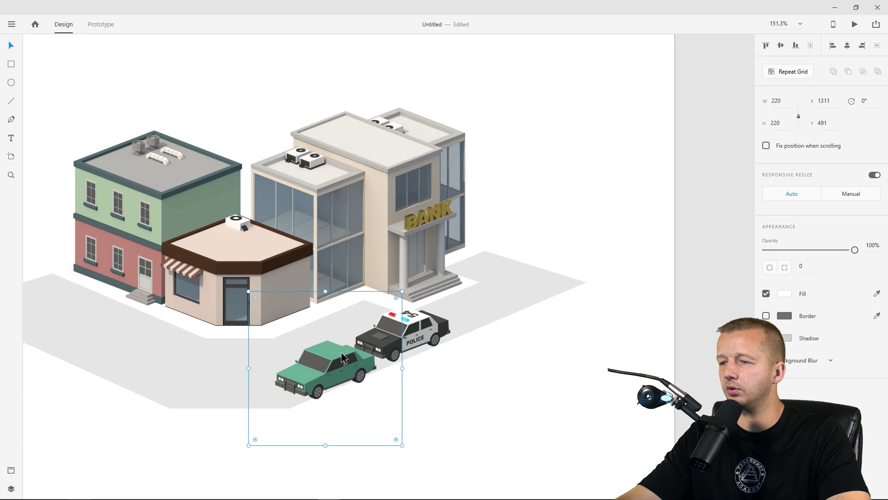
drag(343, 358, 344, 352)
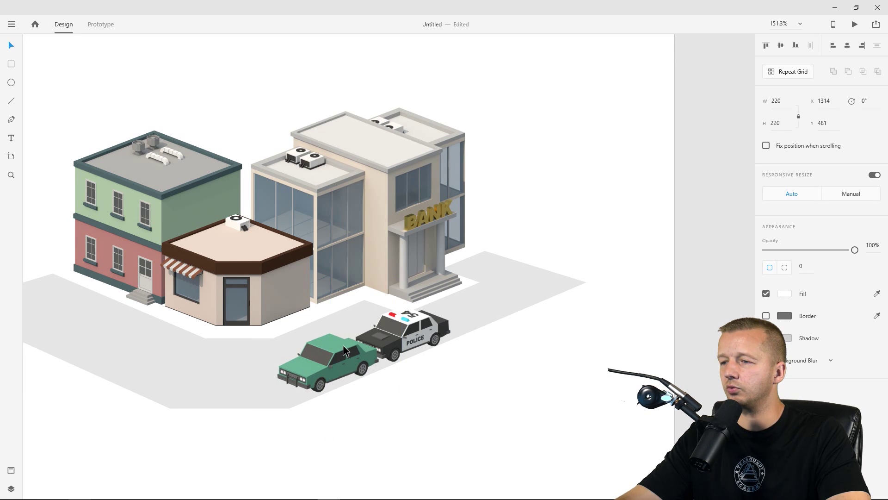
click(591, 361)
scroll(559, 308, left, 3)
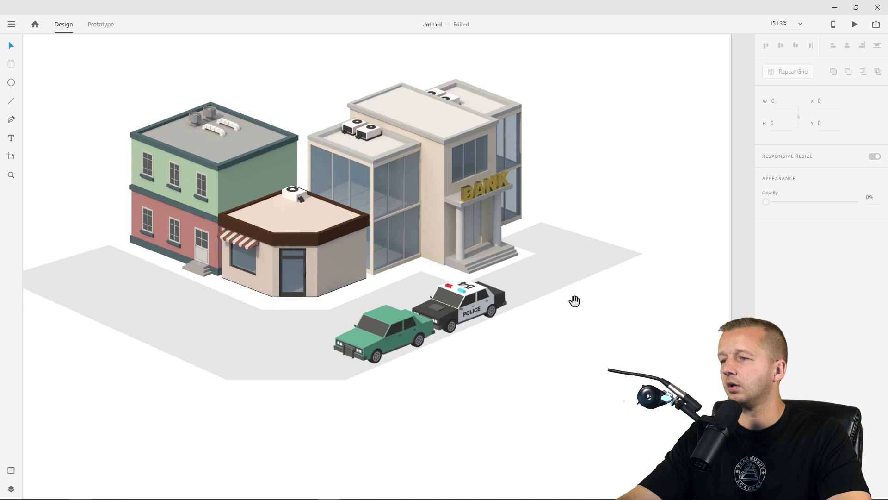
scroll(546, 296, down, 2)
scroll(222, 366, left, 3)
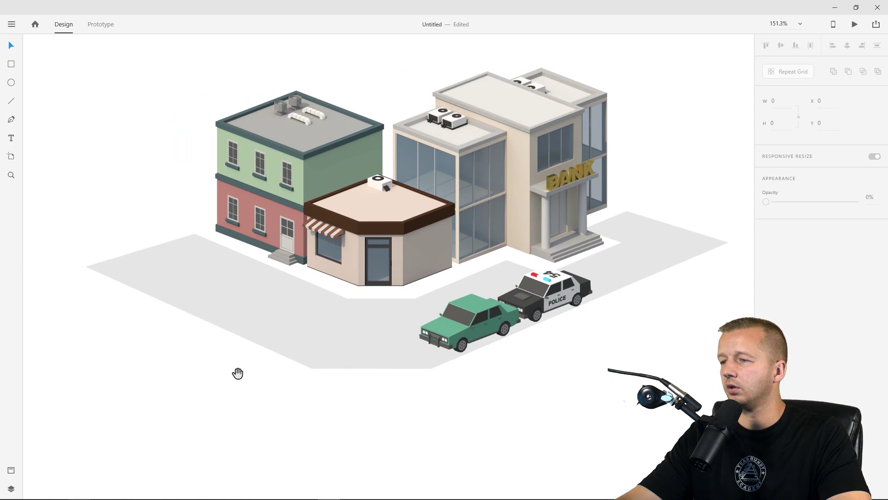
scroll(419, 375, right, 2)
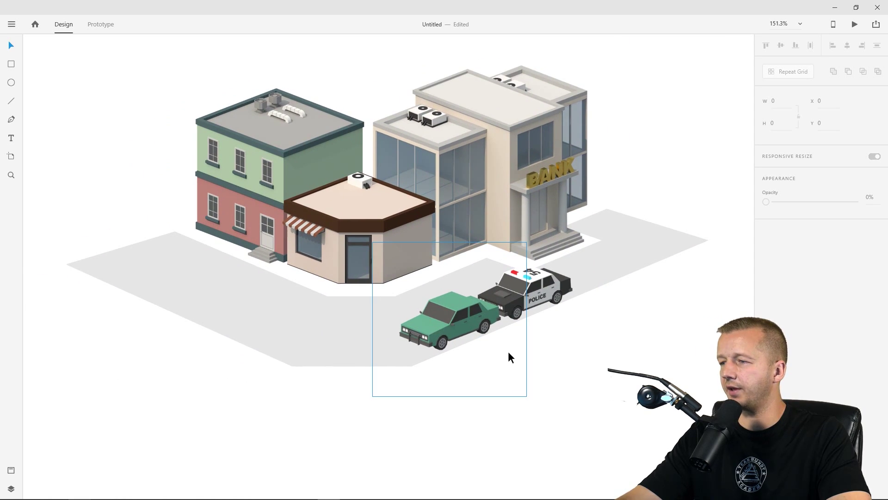
- Open the PNG Low Poly Police Man Pointing Gun model and rotate it to V3 H13
click(833, 7)
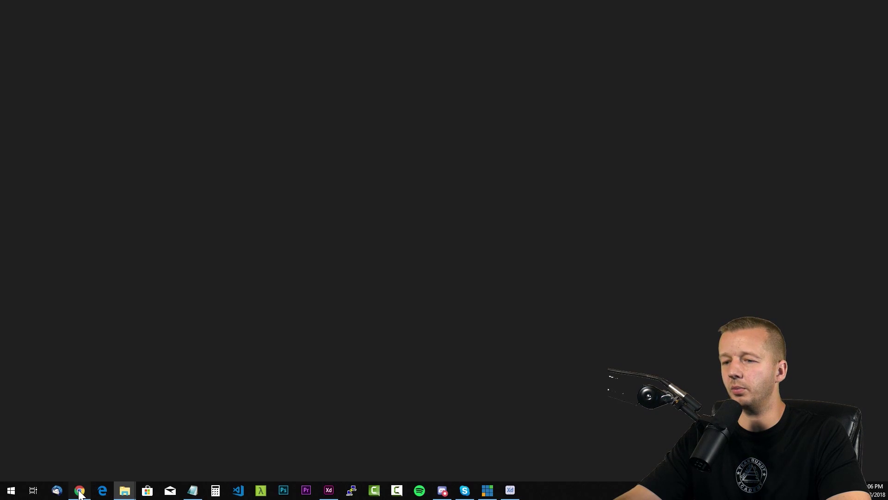
click(80, 491)
click(66, 150)
scroll(402, 234, up, 3)
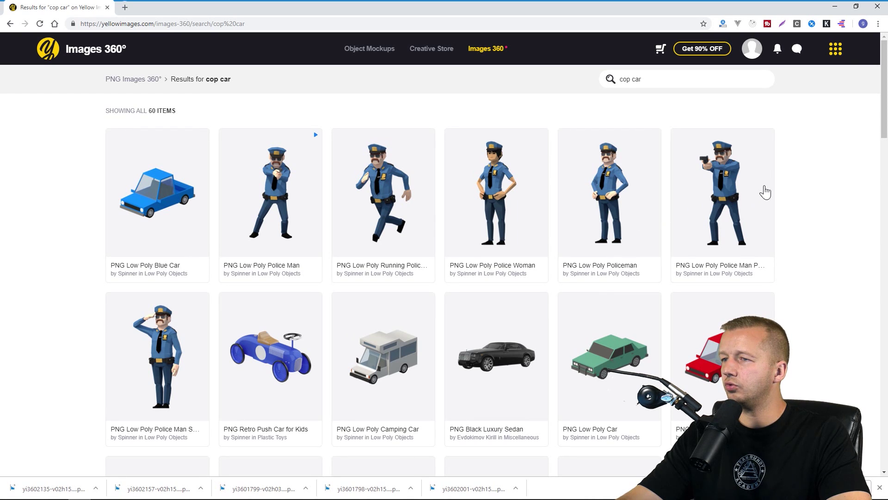
click(275, 175)
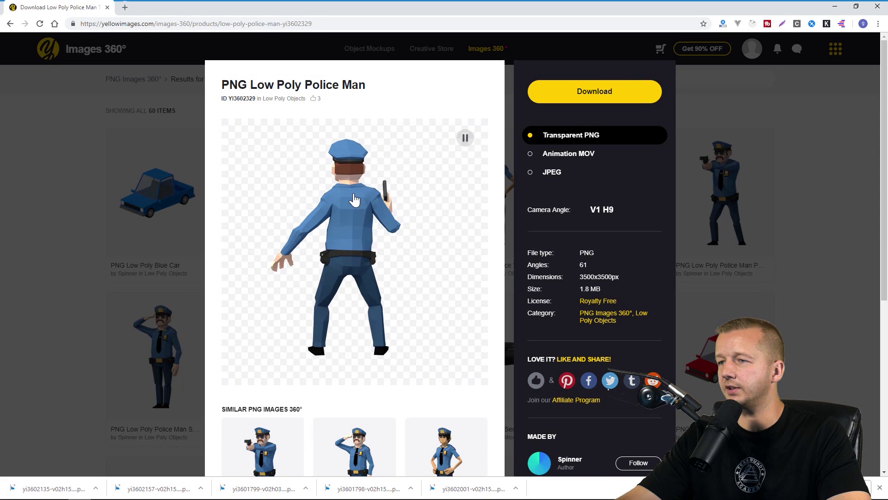
click(85, 177)
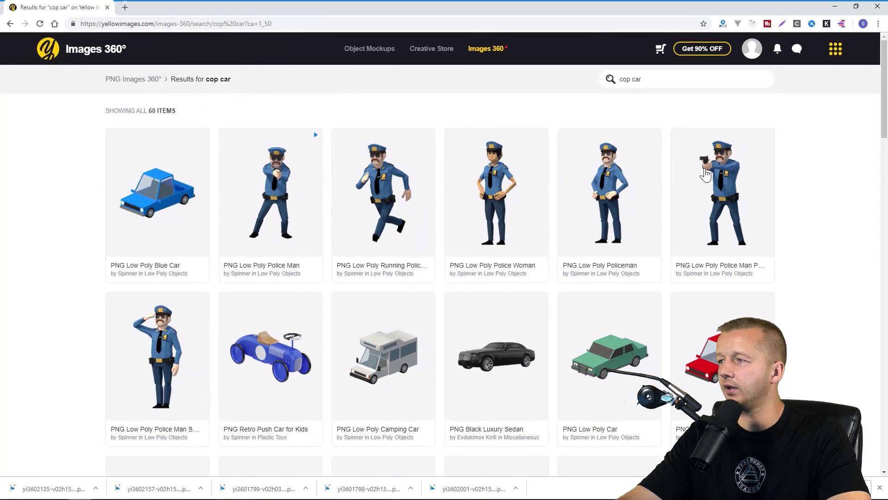
click(723, 175)
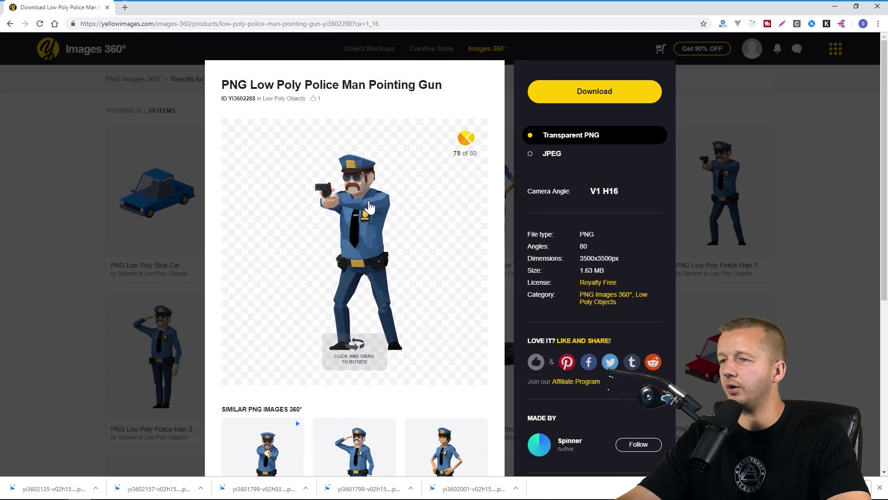
drag(370, 207, 329, 233)
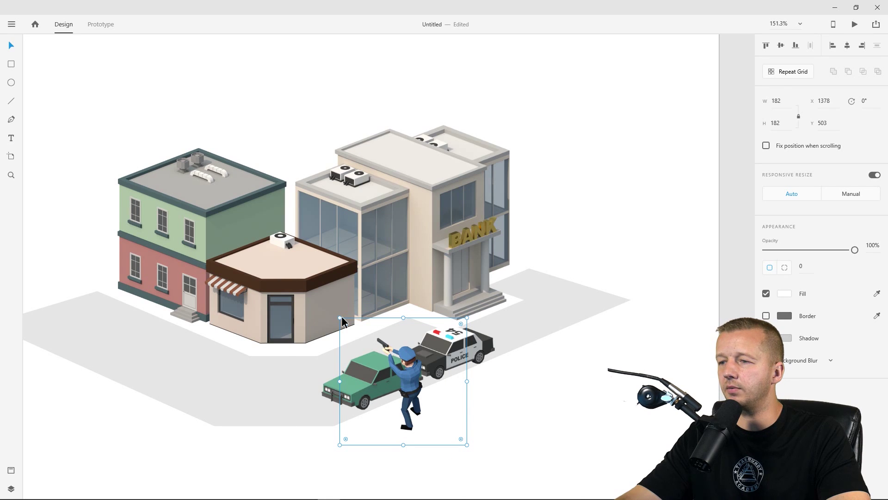
- Resize the policeman to about 103 × 103 and place him beside the green car
drag(342, 319, 383, 351)
drag(421, 392, 433, 403)
click(575, 398)
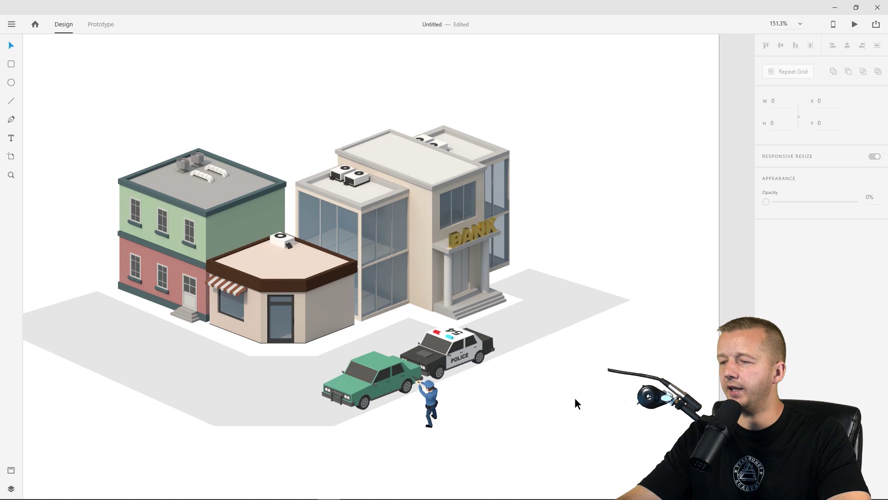
drag(571, 394, 672, 298)
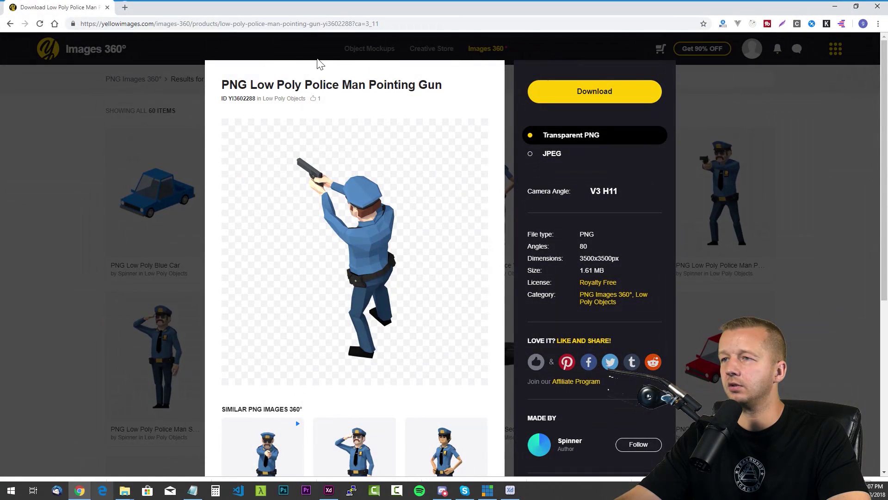
- Search Yellow Images for 'safe', replacing the previous search term
click(81, 148)
click(657, 75)
text(safe)
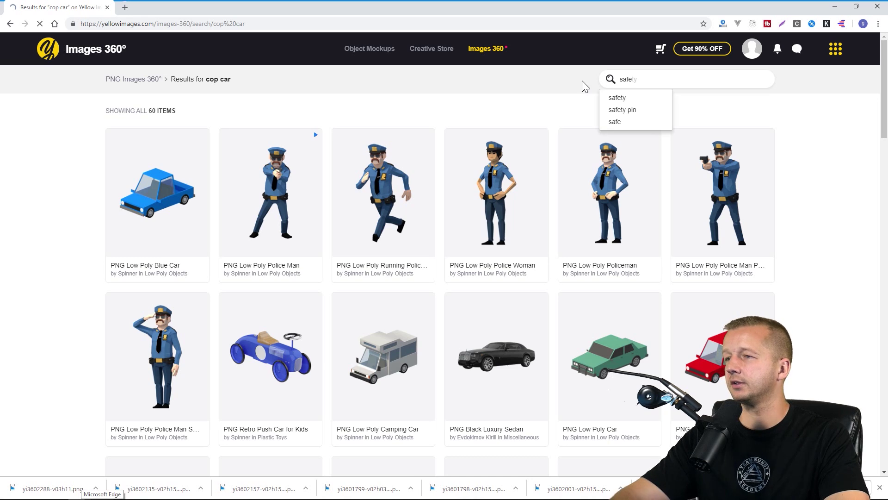
key(Return)
- Download the PNG Low Poly Old Safe at camera angle V2 H15 and return to XD
click(196, 187)
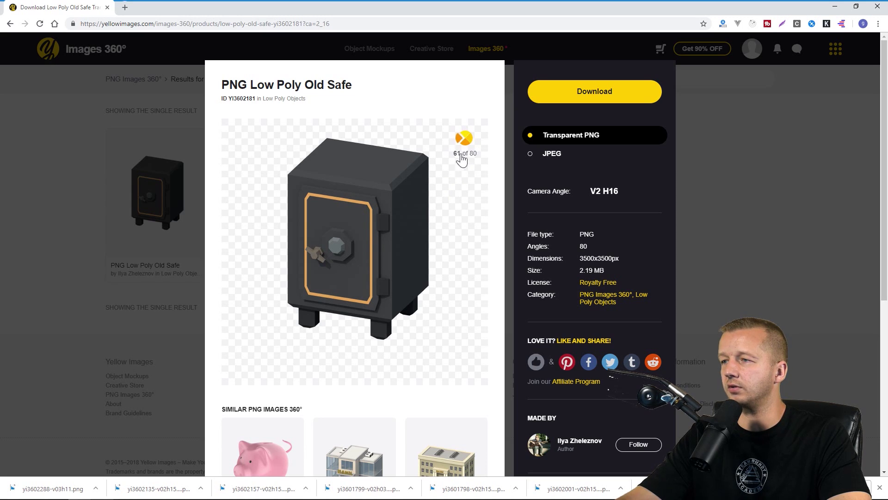
drag(413, 210, 397, 210)
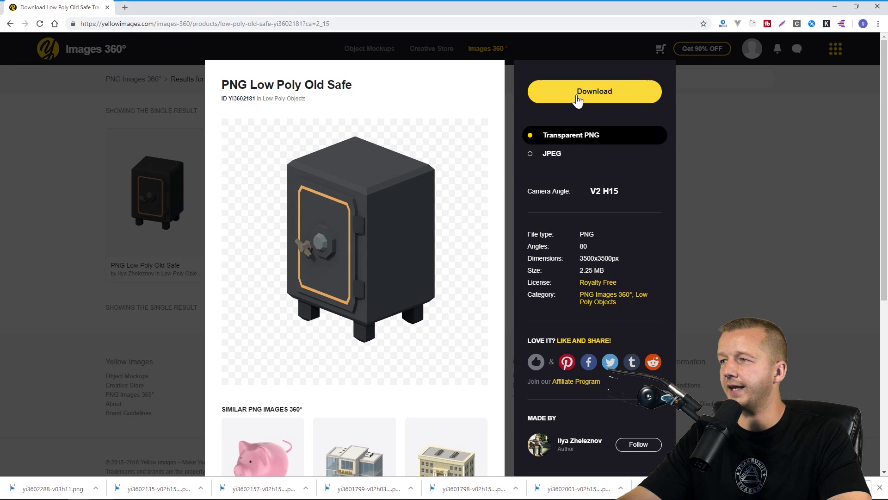
click(595, 92)
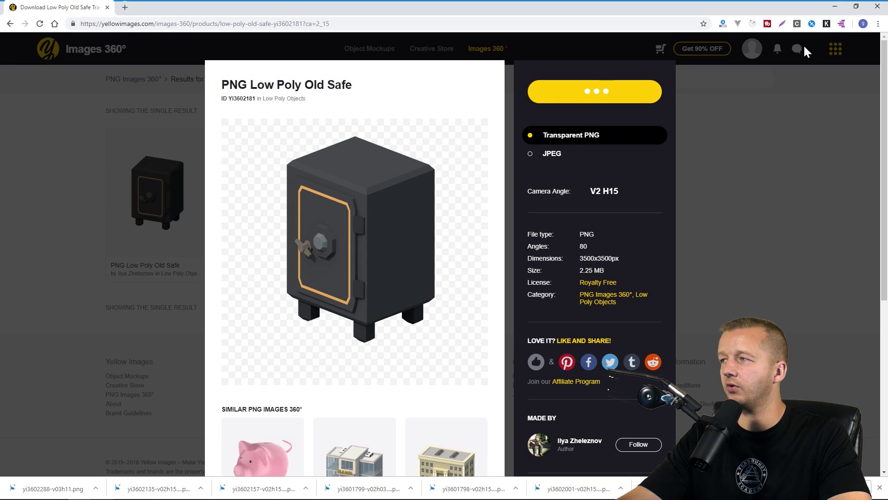
click(835, 8)
- Shrink the safe to 95 × 95 and set it on the green car's roof
drag(544, 392, 373, 218)
drag(327, 174, 402, 264)
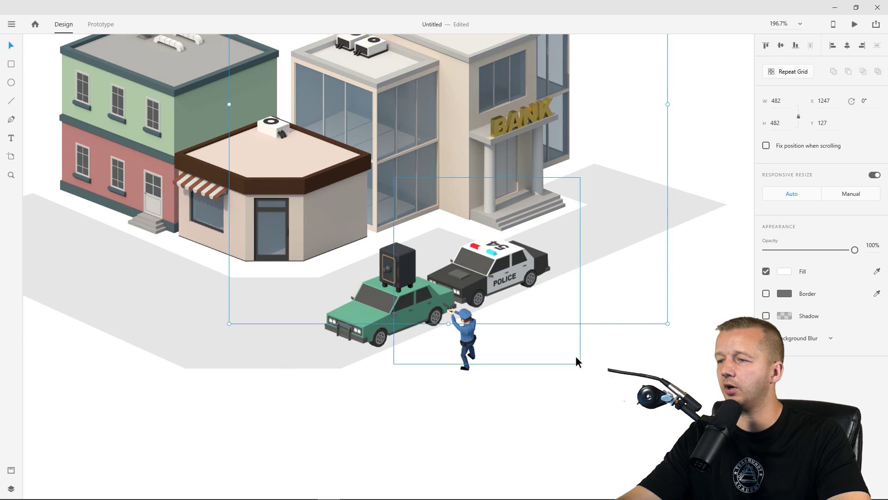
click(543, 360)
drag(542, 359, 617, 362)
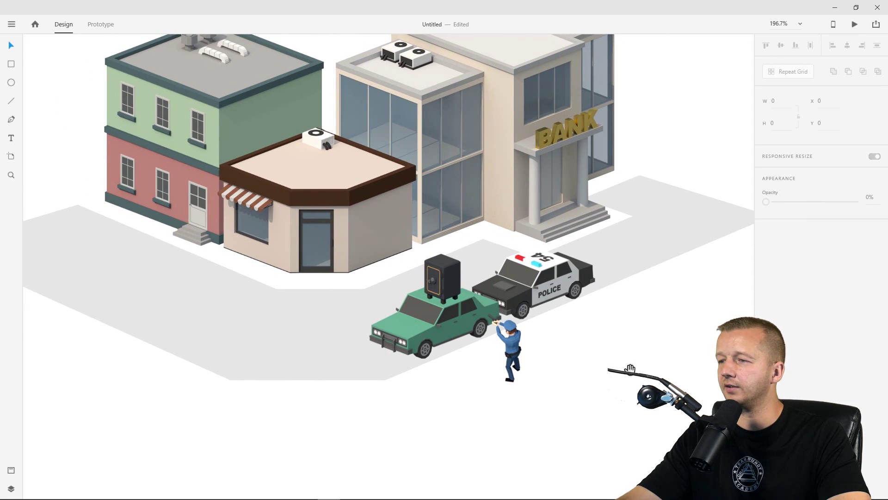
click(434, 279)
click(448, 313)
click(642, 370)
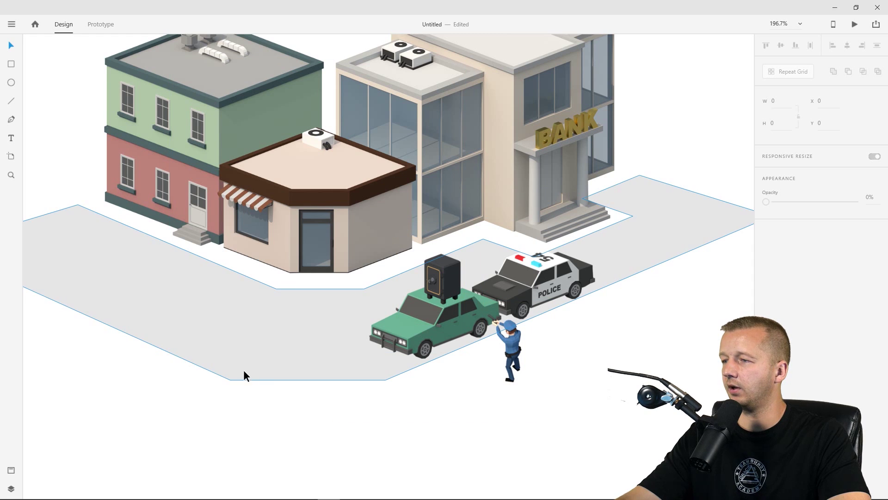
- Pan and scroll across the street scene to review the safe's placement
scroll(161, 366, down, 3)
drag(135, 365, 222, 361)
scroll(208, 337, down, 5)
scroll(208, 337, up, 3)
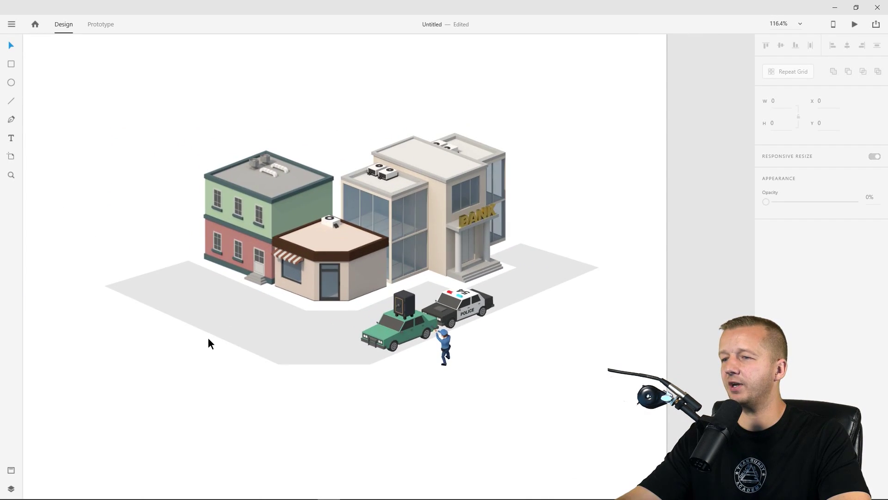
drag(167, 346, 208, 338)
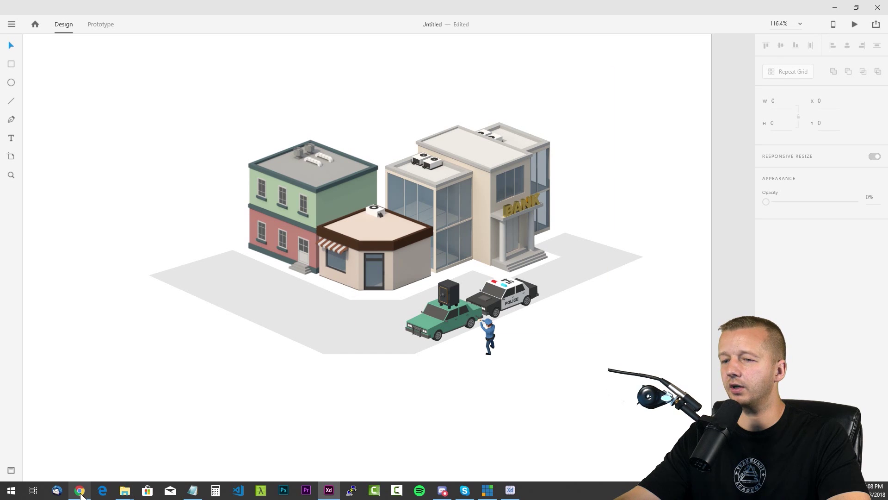
- Bring the PNG Low Poly Street Light into XD and shrink it
click(81, 495)
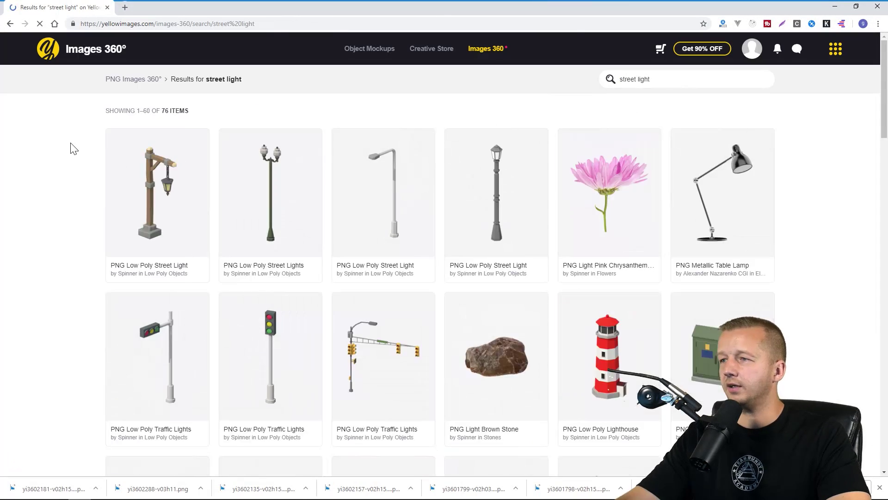
click(356, 224)
drag(507, 7, 506, 69)
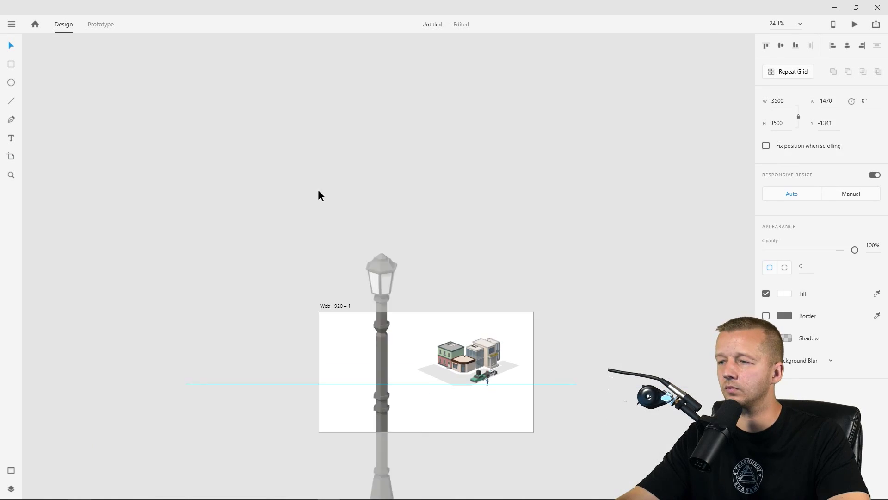
drag(317, 189, 438, 277)
scroll(438, 277, up, 3)
drag(523, 119, 325, 334)
- Shrink the lamp further and place it on the road edge beside the green and red building
drag(260, 395, 308, 248)
drag(246, 187, 300, 205)
drag(336, 282, 209, 300)
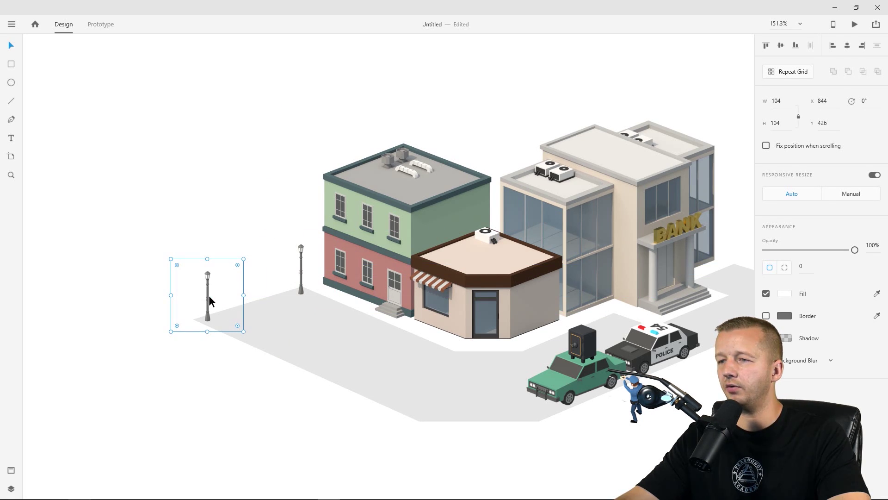
drag(210, 300, 652, 236)
click(693, 204)
scroll(639, 141, down, 2)
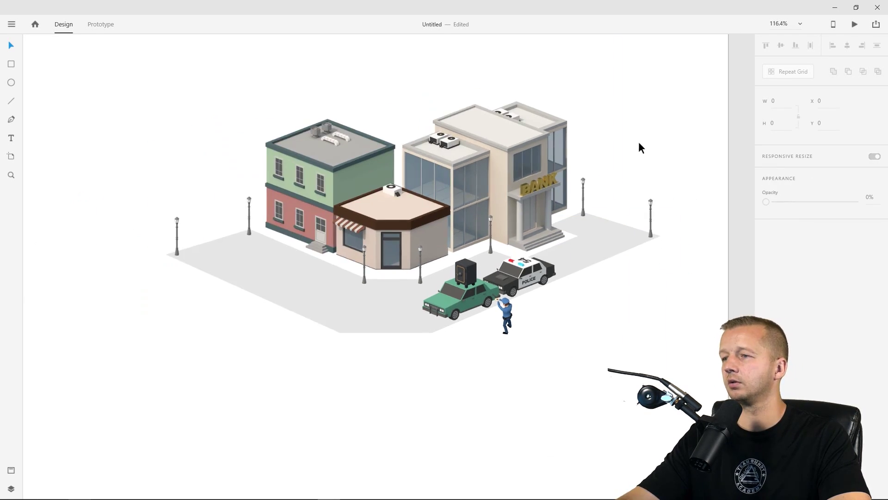
scroll(634, 142, down, 5)
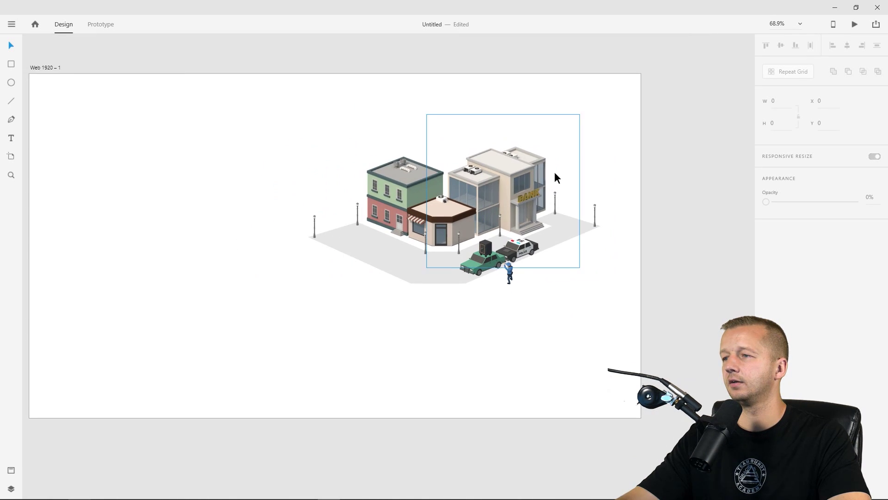
scroll(527, 175, up, 5)
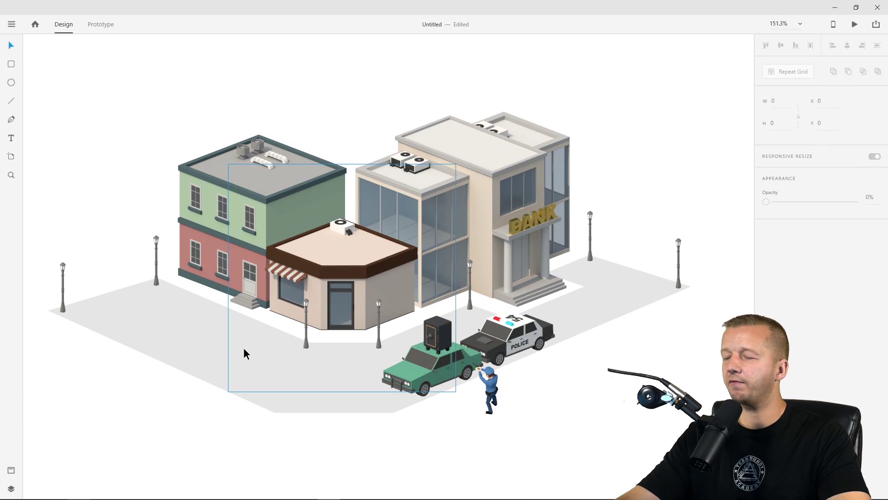
- Open the PNG Low Poly Traffic Lights product to get it as a transparent PNG
click(835, 8)
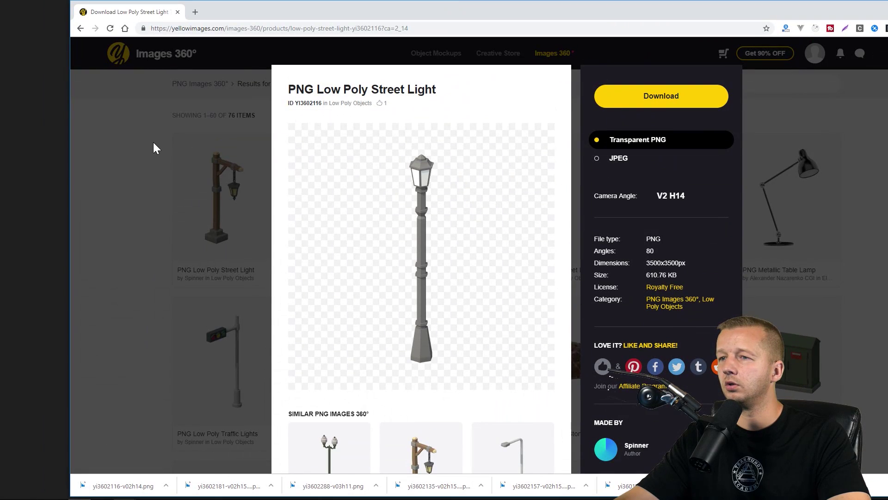
click(158, 153)
scroll(596, 219, down, 4)
scroll(512, 212, up, 2)
click(468, 232)
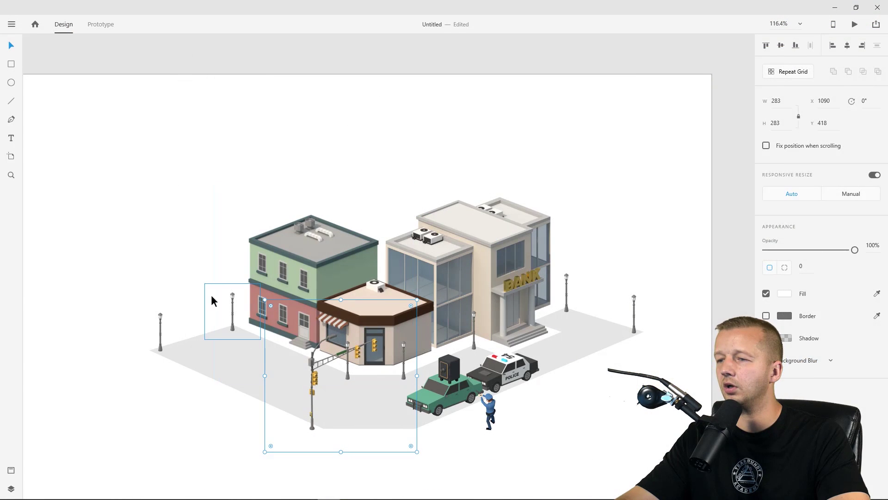
- Back in XD, clear the selection and zoom out to 68.9% to show the whole artboard
click(162, 208)
scroll(165, 221, down, 3)
drag(165, 221, 334, 210)
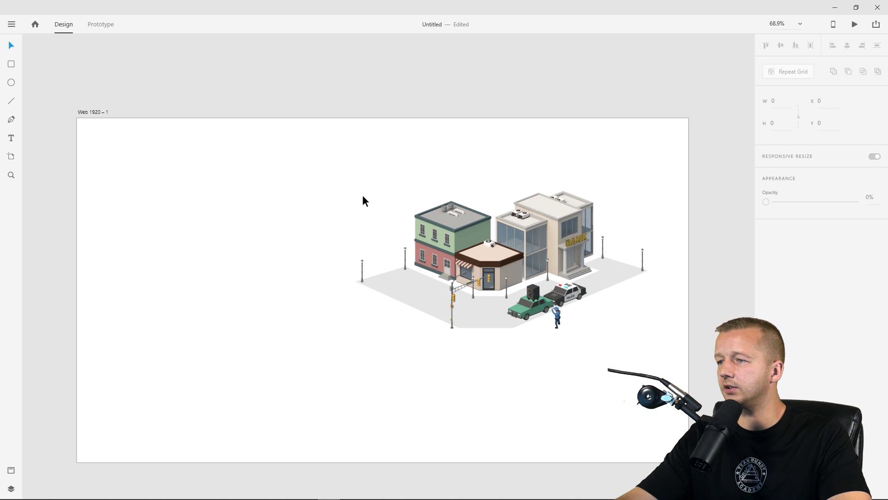
- Marquee-select the whole city illustration and nudge it slightly left and down
drag(300, 174, 628, 328)
mouse_move(502, 225)
mouse_down()
mouse_move(514, 221)
mouse_move(508, 226)
mouse_up()
key(Escape)
drag(355, 143, 635, 349)
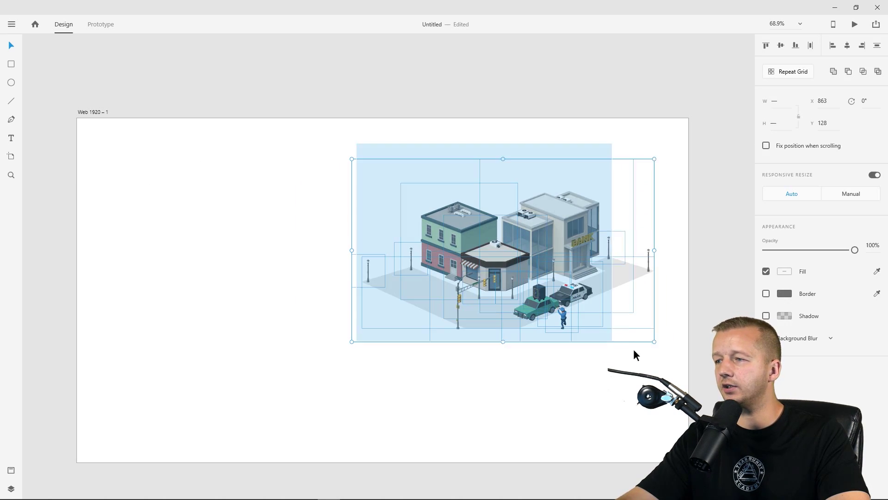
mouse_move(566, 247)
mouse_down()
mouse_move(547, 253)
mouse_move(556, 253)
mouse_up()
- Add the PROTECT YOUR ASSETS heading, grey paragraph and mydefensecompany header bar, lowering the text
click(360, 211)
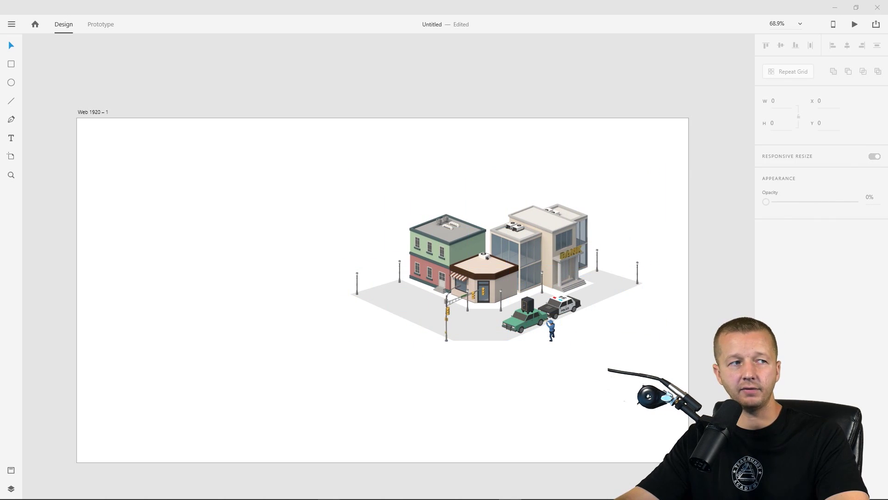
click(11, 138)
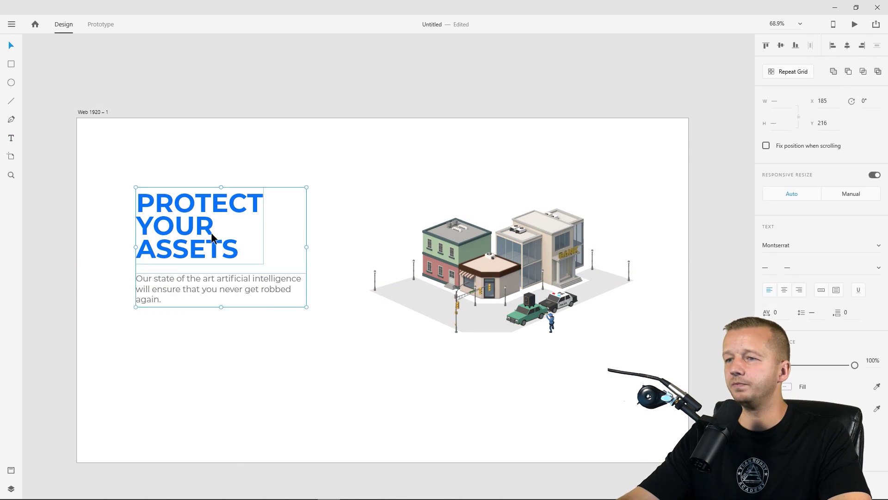
drag(206, 238, 206, 256)
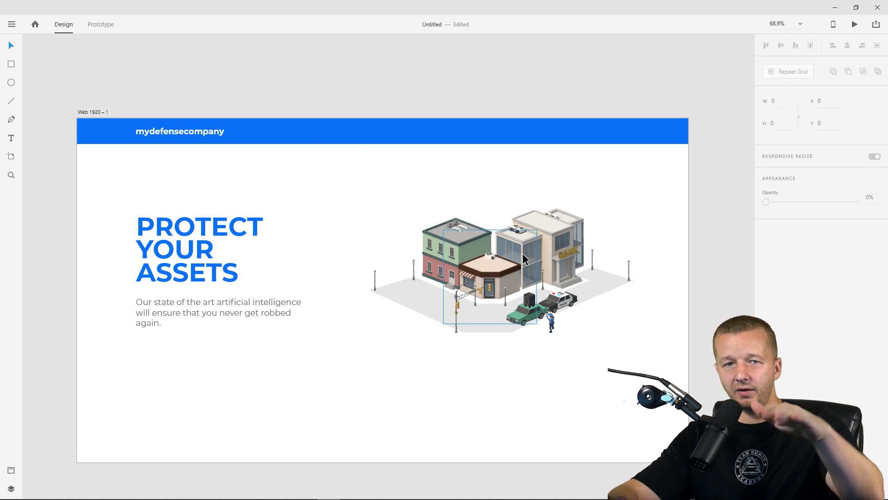
- Select the bank, the left building and the middle shop building together
scroll(579, 313, up, 3)
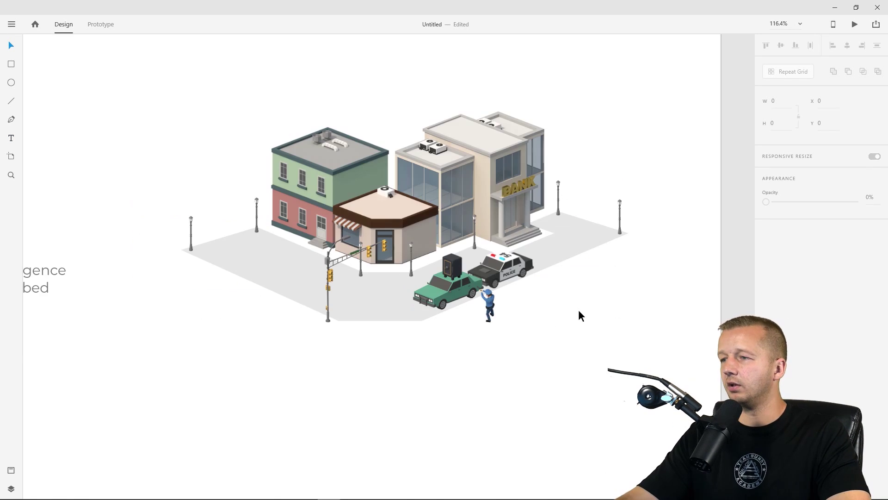
click(485, 160)
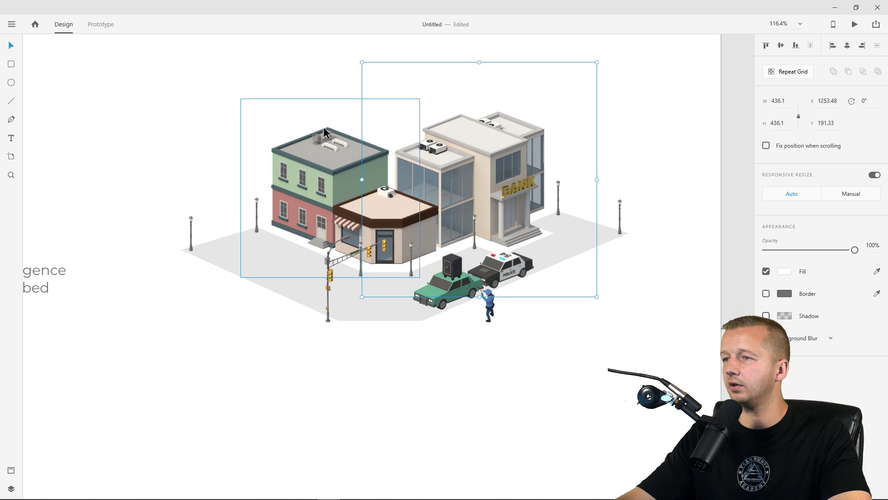
shift+click(359, 190)
shift+click(376, 207)
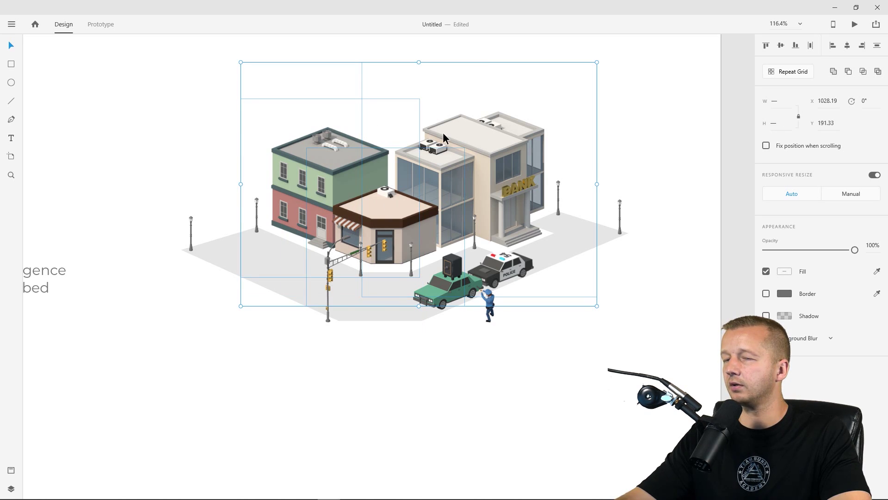
- Group the three buildings with Ctrl+G and rename Group 1 to 'building' in Layers
click(12, 490)
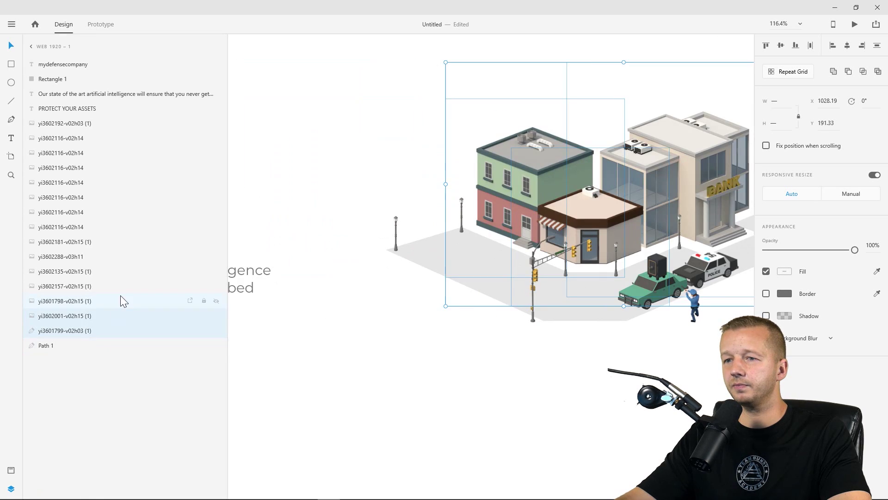
key(ctrl+g)
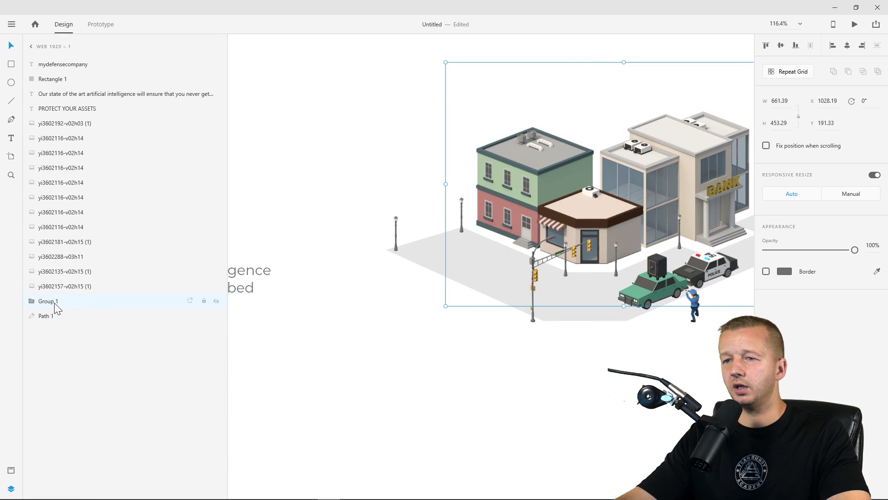
double_click(57, 301)
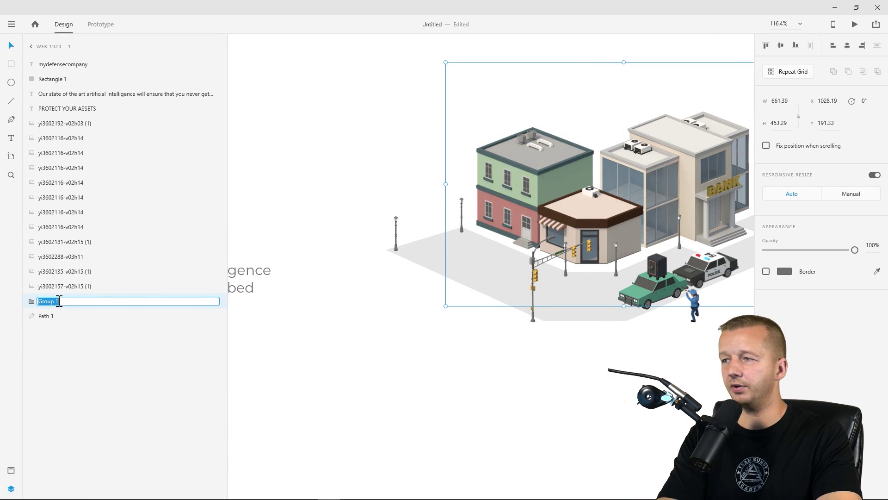
text(building)
key(Return)
click(376, 341)
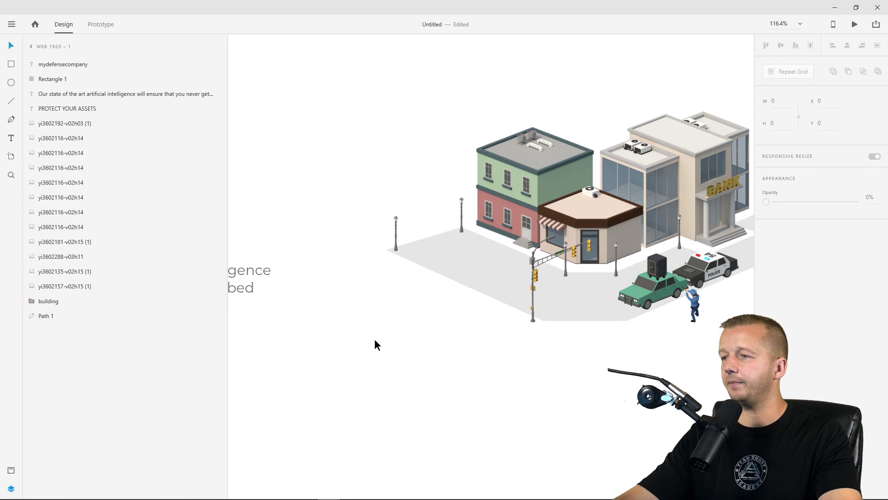
click(11, 488)
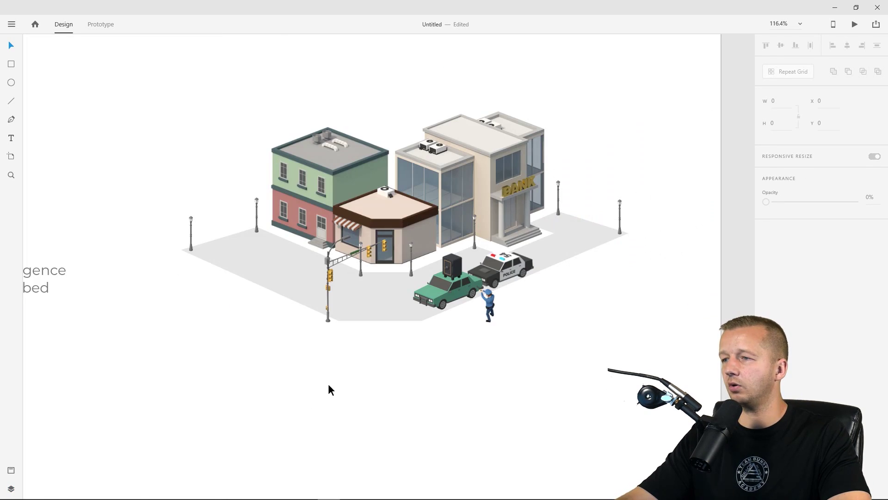
click(479, 146)
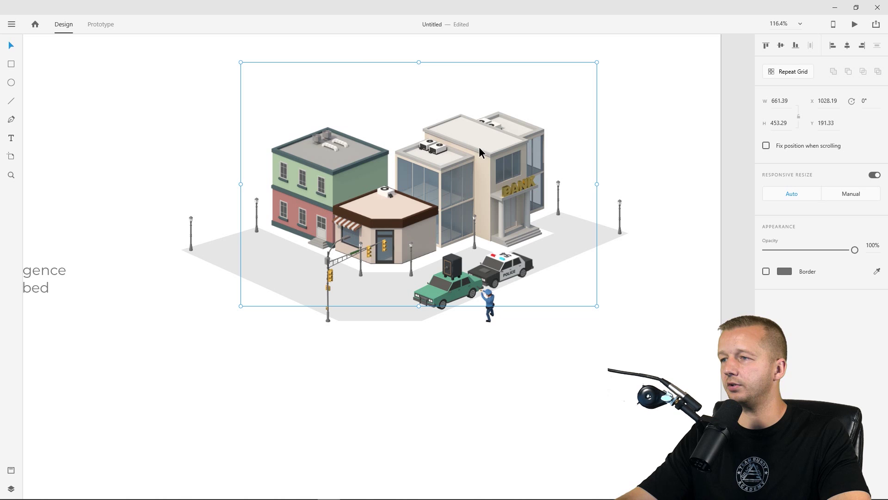
- Hide the building group and select the traffic light among the remaining street objects
click(13, 489)
click(215, 301)
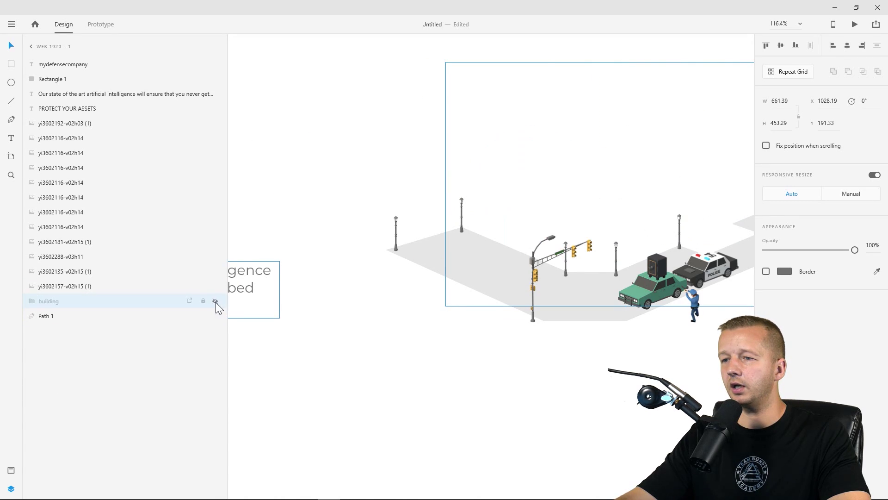
drag(479, 348, 335, 348)
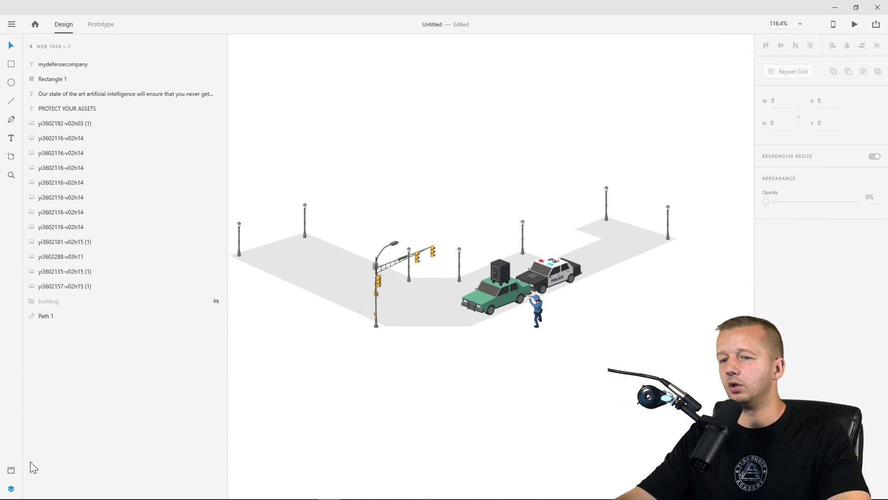
click(13, 489)
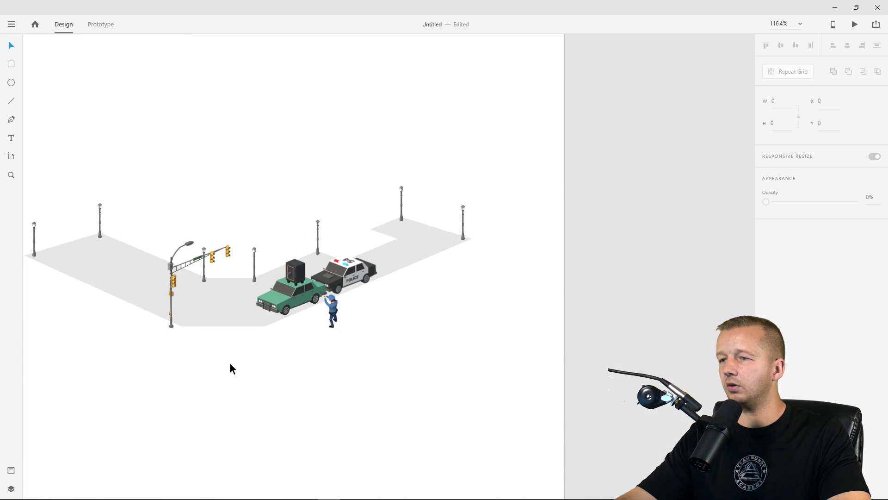
drag(230, 360, 401, 363)
click(175, 238)
drag(175, 237, 165, 218)
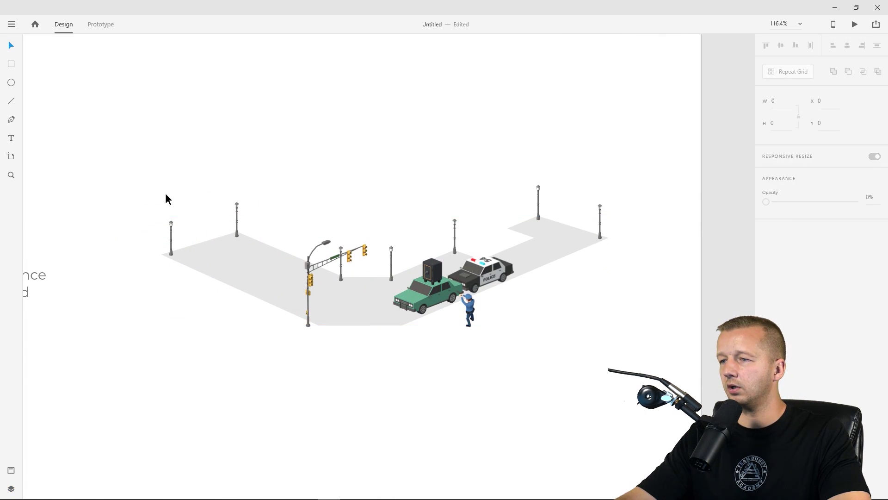
click(315, 265)
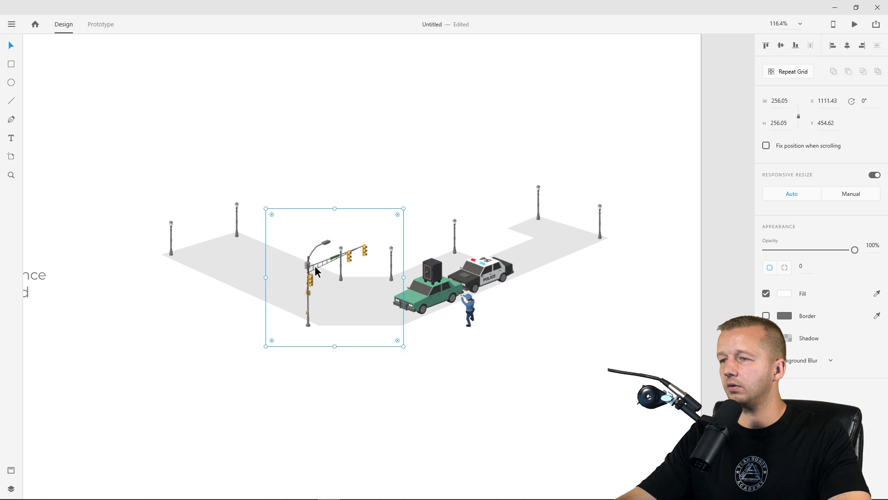
click(366, 178)
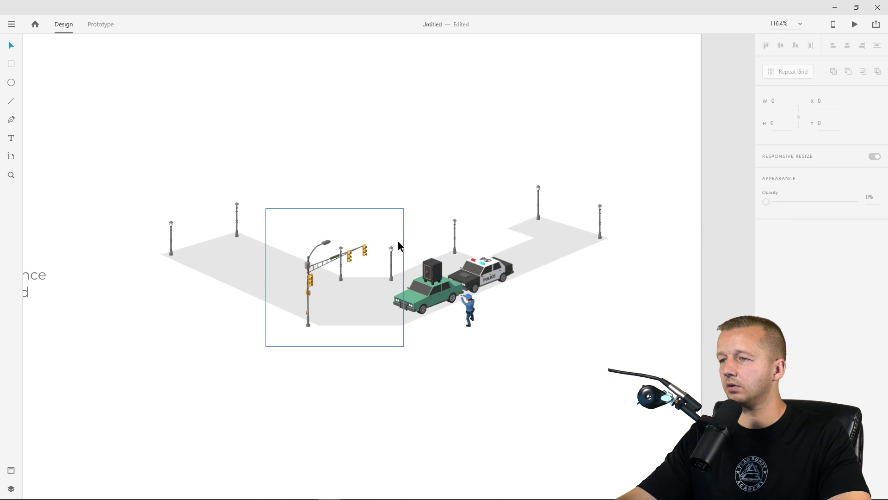
click(323, 264)
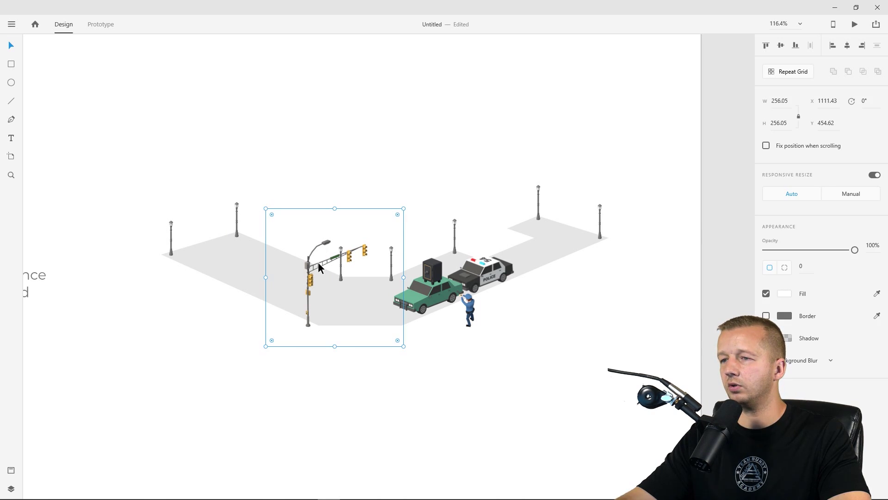
- Group all remaining street objects as 'street stuff' and hide that group
key(ctrl+a)
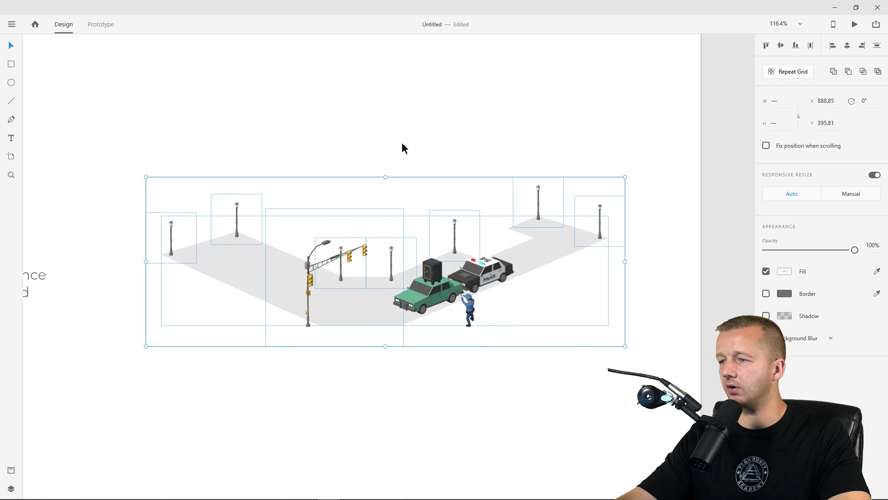
key(ctrl+g)
click(11, 488)
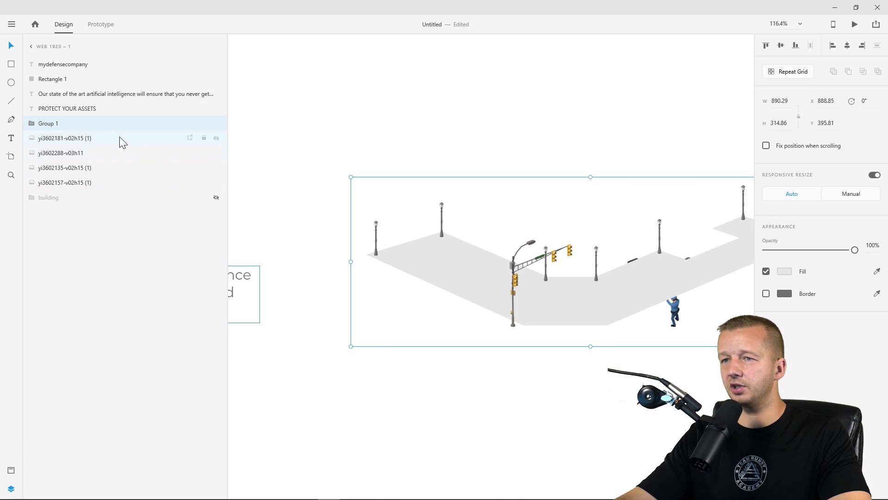
double_click(52, 123)
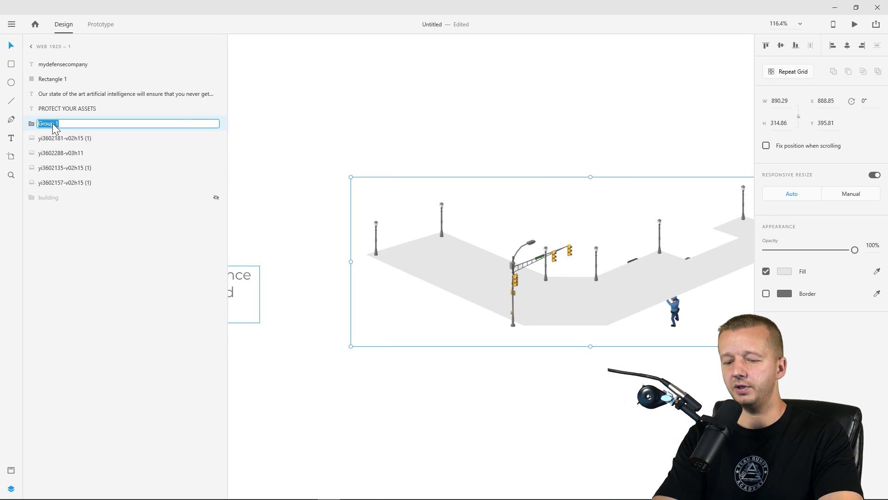
text(street stuff)
key(Return)
click(216, 123)
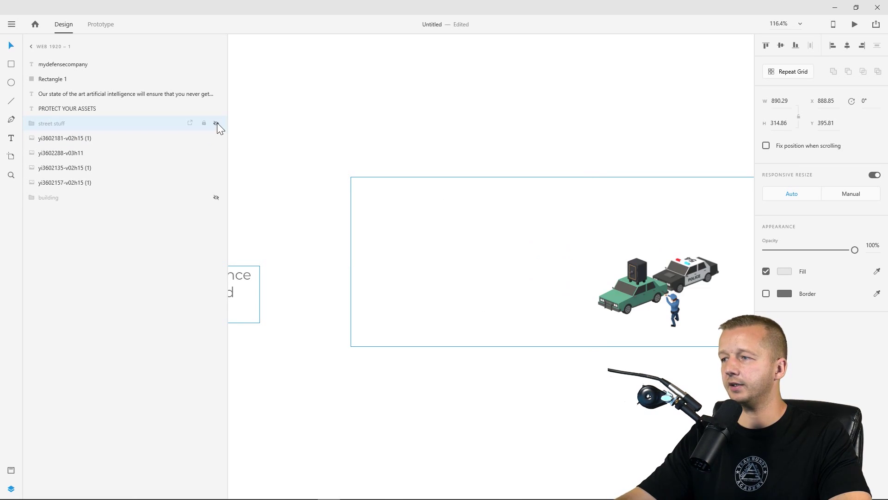
- Group the cars, safe and officer as 'people' and move it under mydefensecompany
drag(600, 123, 433, 116)
drag(400, 197, 590, 345)
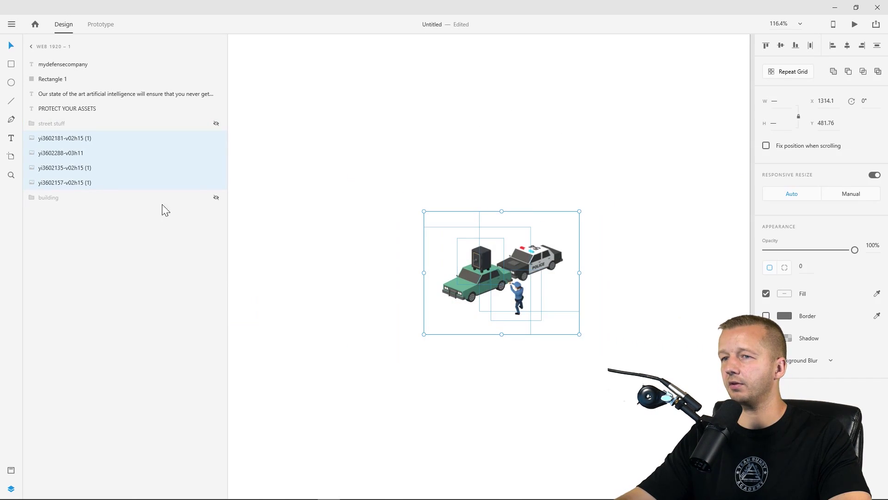
key(ctrl+g)
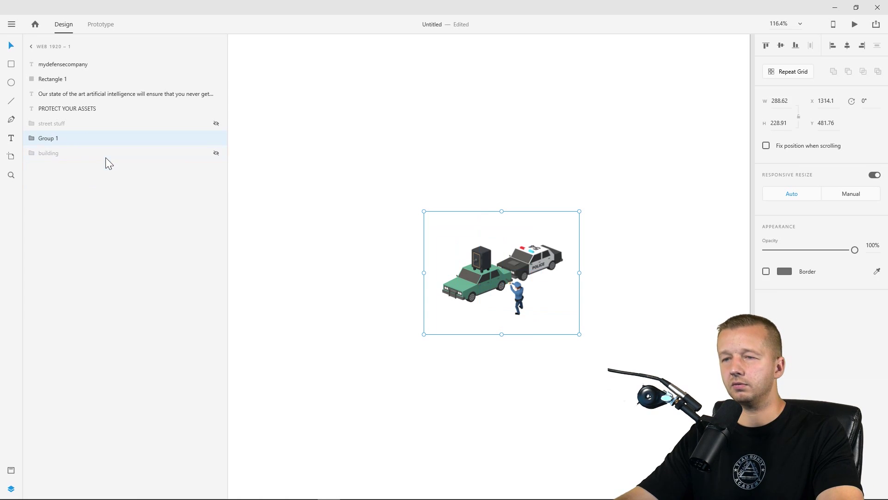
double_click(54, 138)
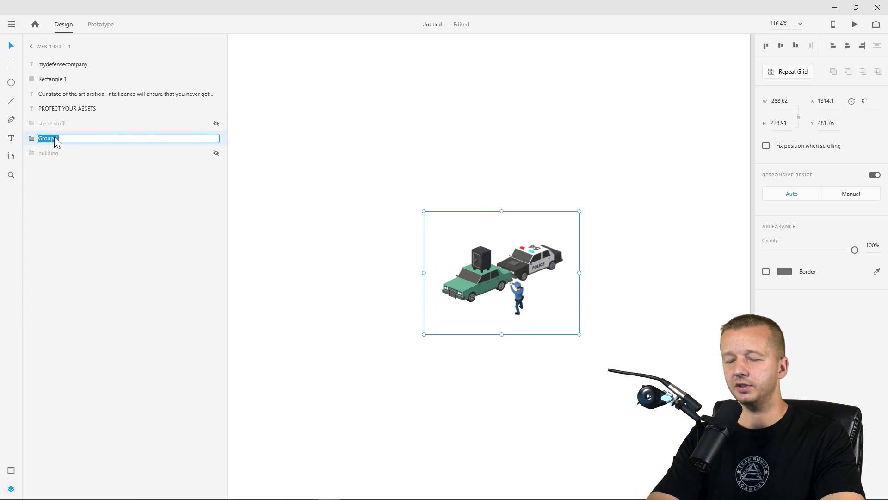
text(people)
key(Return)
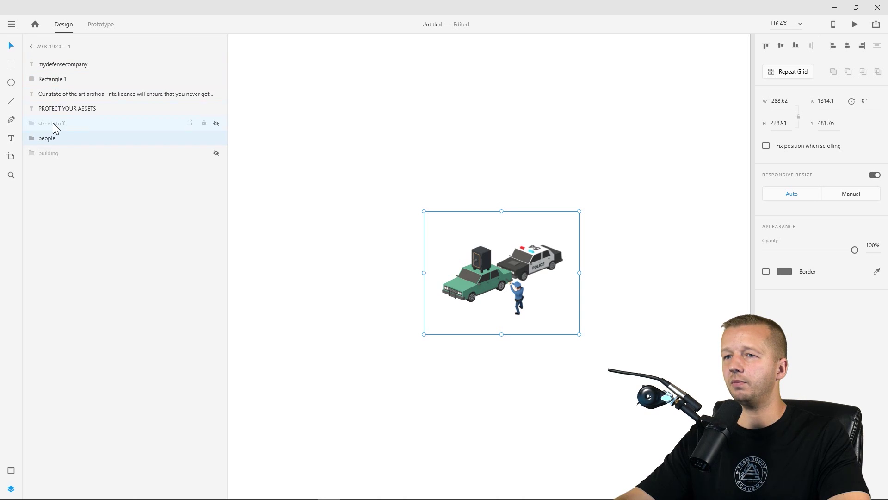
drag(50, 141, 46, 72)
- Unhide the street stuff and building groups
click(499, 168)
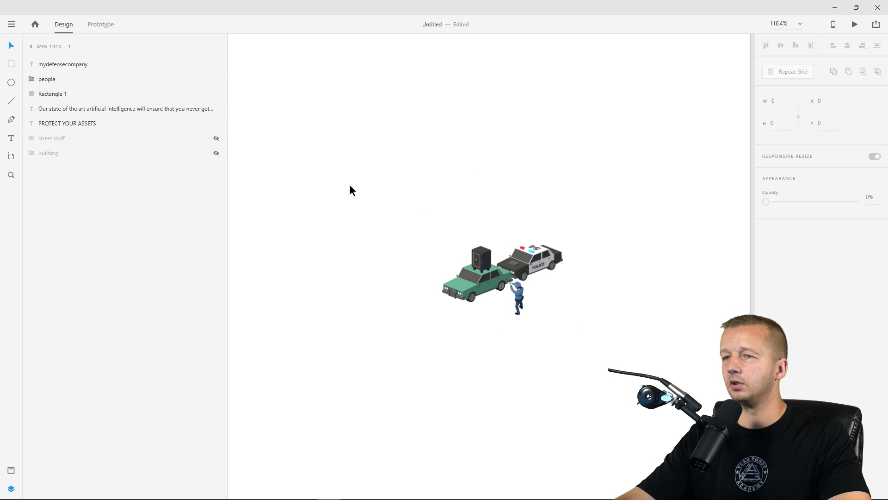
click(217, 138)
click(216, 152)
- Close Layers and zoom out to frame the whole first artboard
click(588, 339)
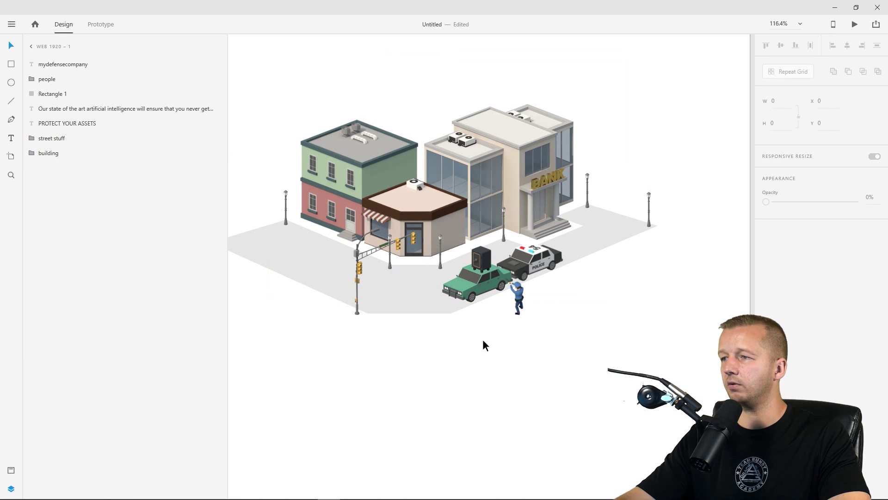
click(12, 489)
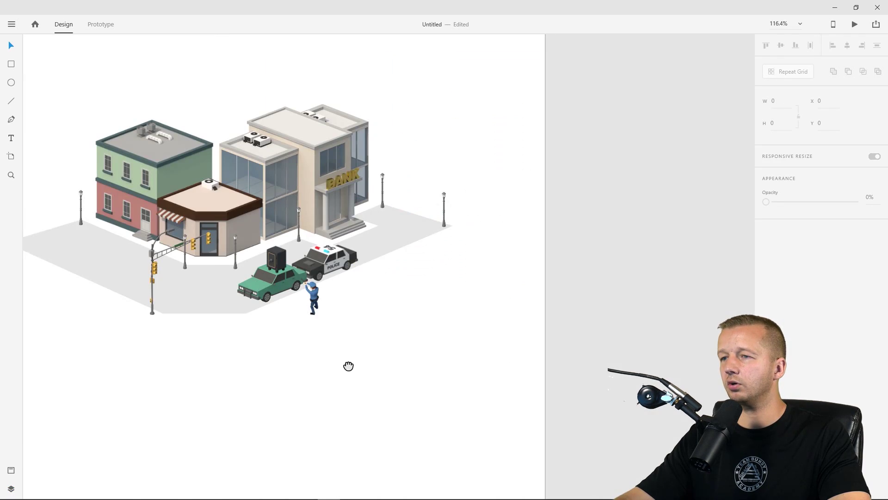
scroll(377, 370, down, 5)
drag(433, 367, 411, 337)
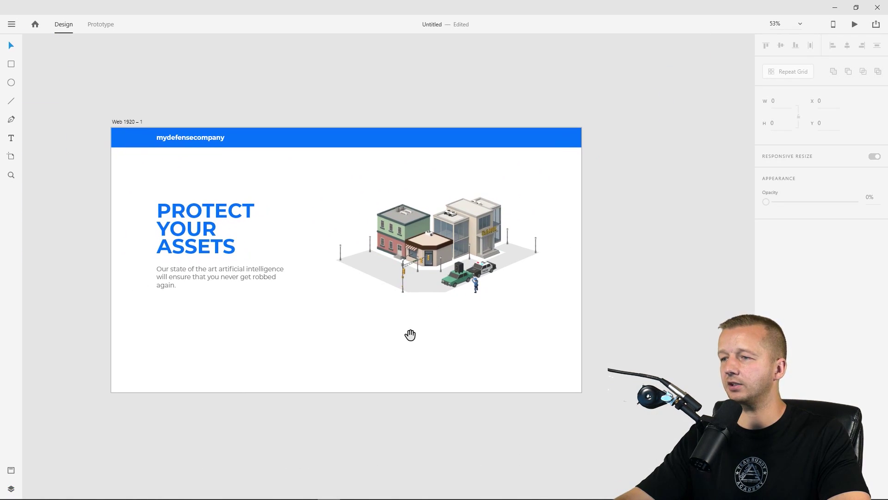
drag(313, 188, 572, 316)
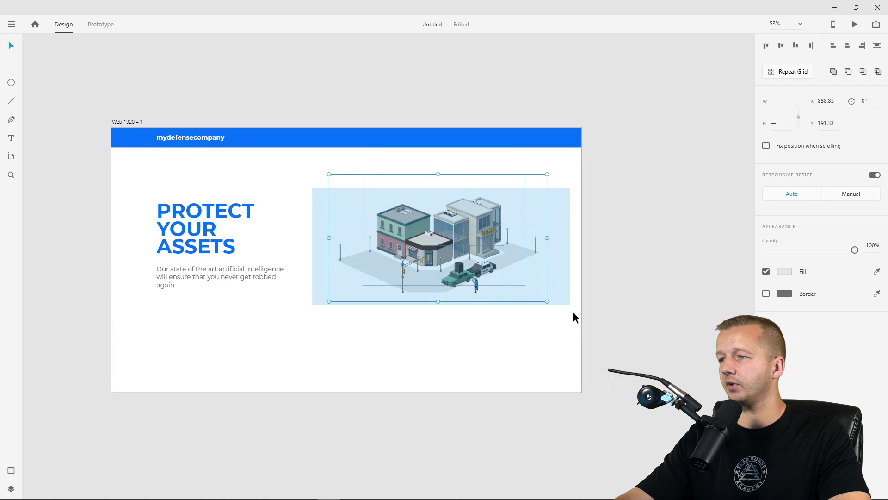
key(Escape)
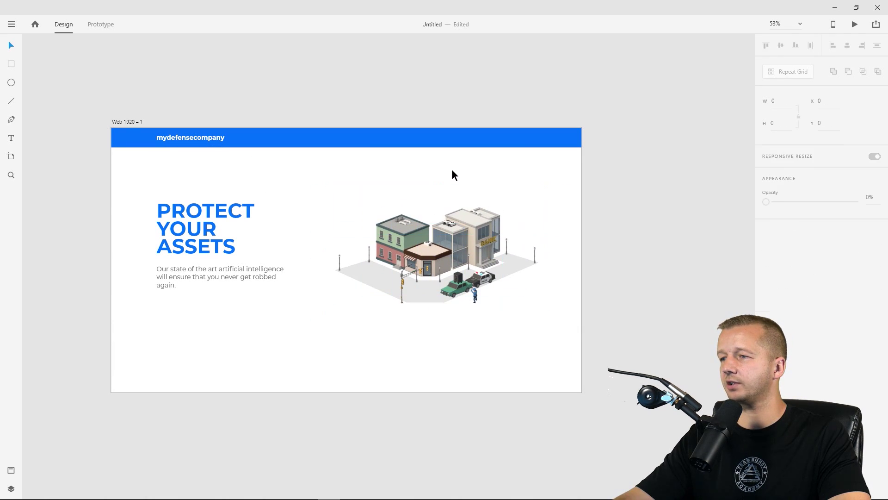
- Move the illustration groups up on the first artboard and set their opacity to 0%
scroll(358, 236, right, 2)
scroll(359, 236, down, 1)
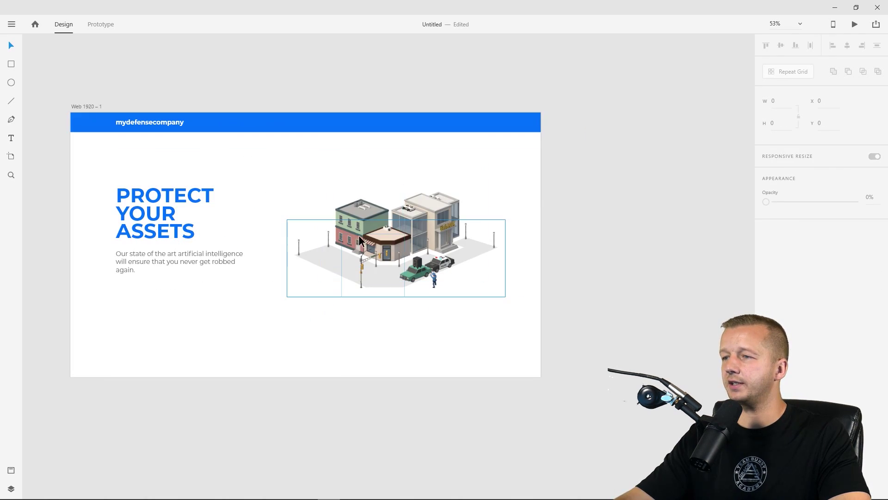
click(359, 236)
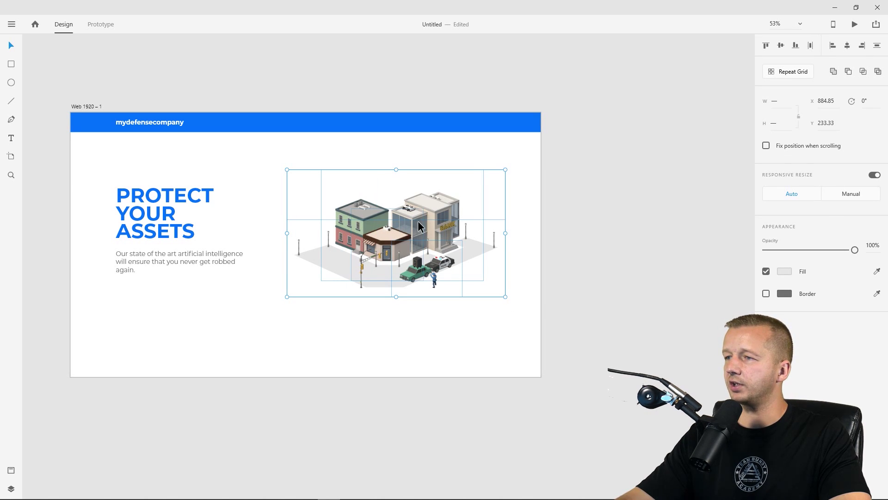
drag(418, 221, 419, 177)
drag(855, 250, 765, 250)
- Duplicate the first artboard with Ctrl+D to create Web 1920 – 2
click(74, 107)
key(ctrl+d)
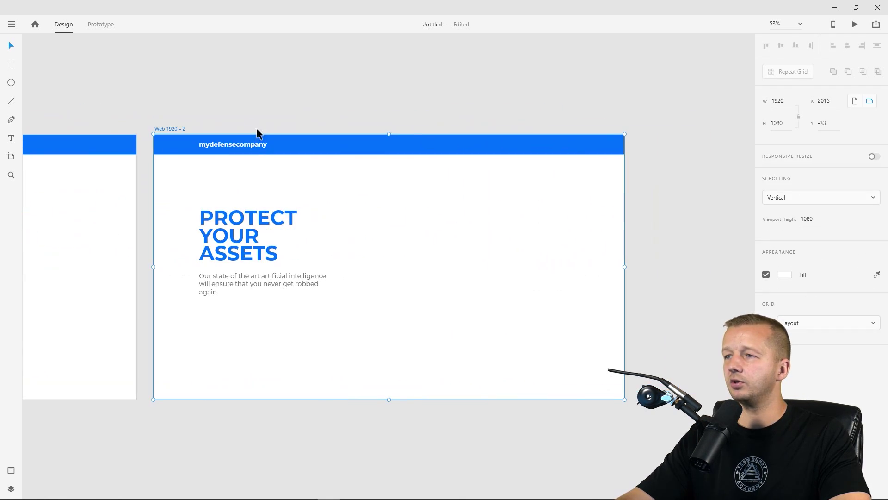
scroll(367, 93, left, 7)
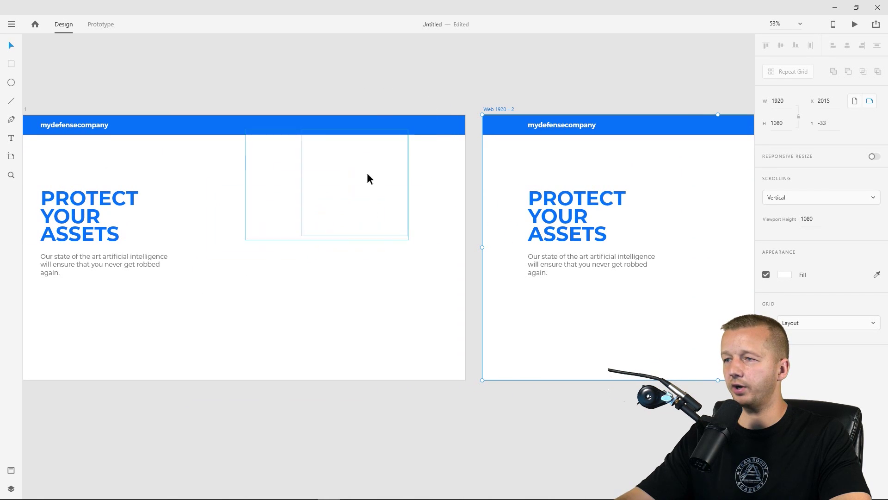
click(596, 92)
drag(595, 87, 285, 95)
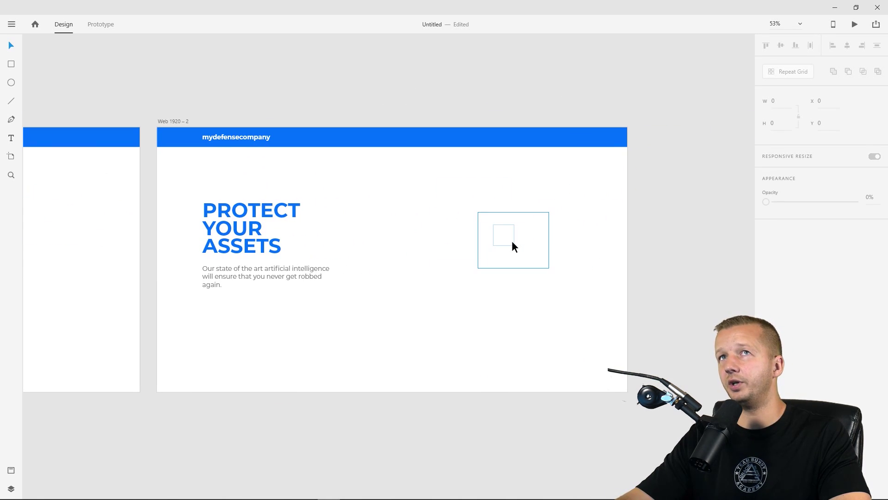
- On Web 1920 – 2, raise street stuff to 100% opacity and drag it lower
click(11, 489)
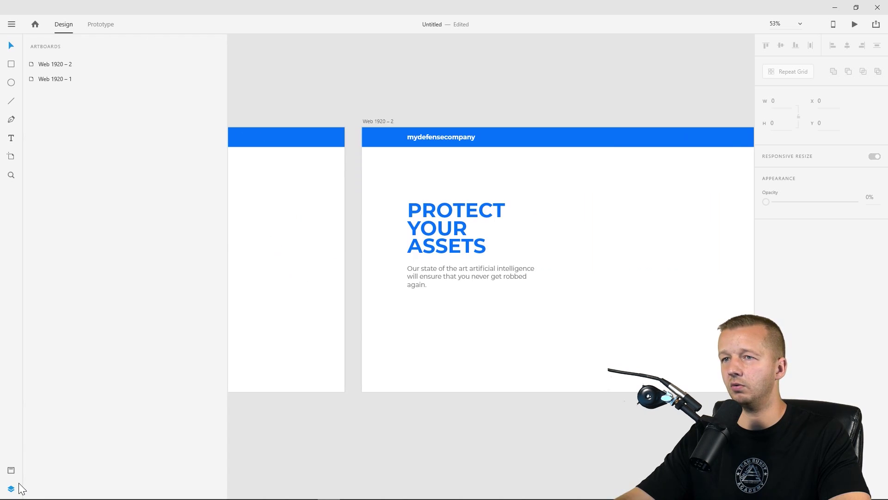
click(502, 203)
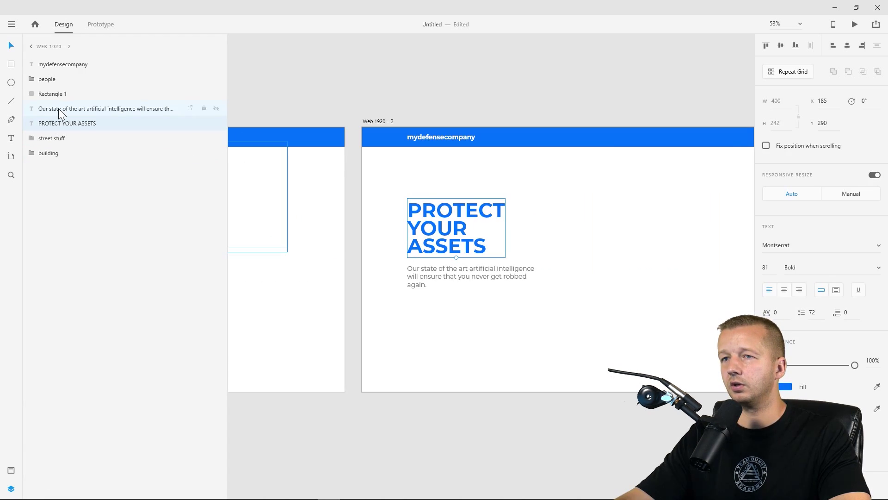
click(54, 139)
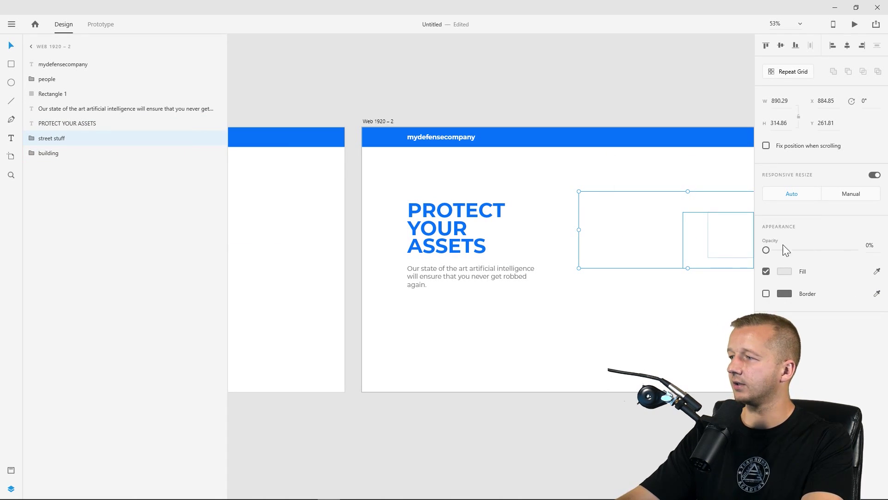
drag(766, 250, 855, 250)
drag(688, 298, 532, 297)
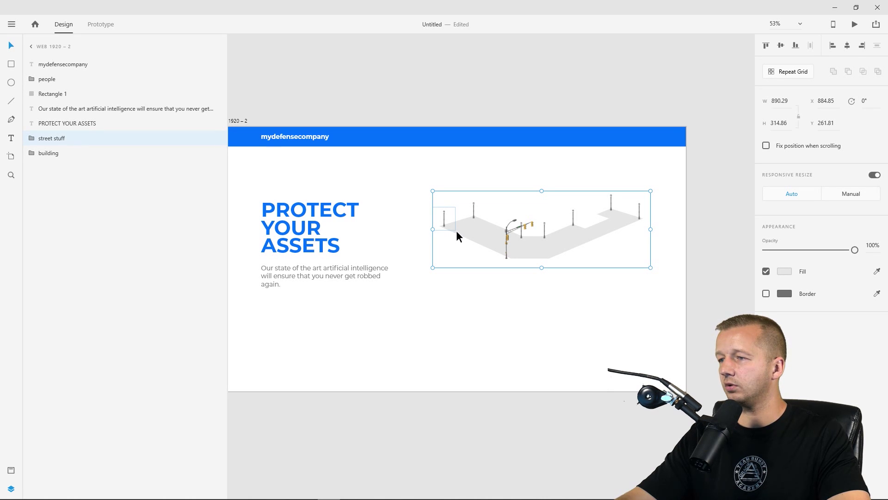
drag(457, 232, 456, 277)
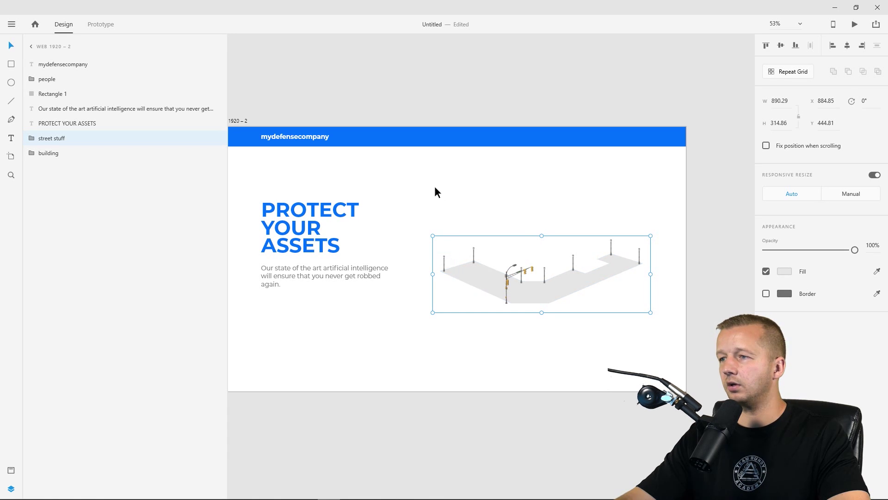
- Close Layers and pan out to show both artboards
click(409, 117)
scroll(407, 113, down, 3)
drag(373, 101, 488, 114)
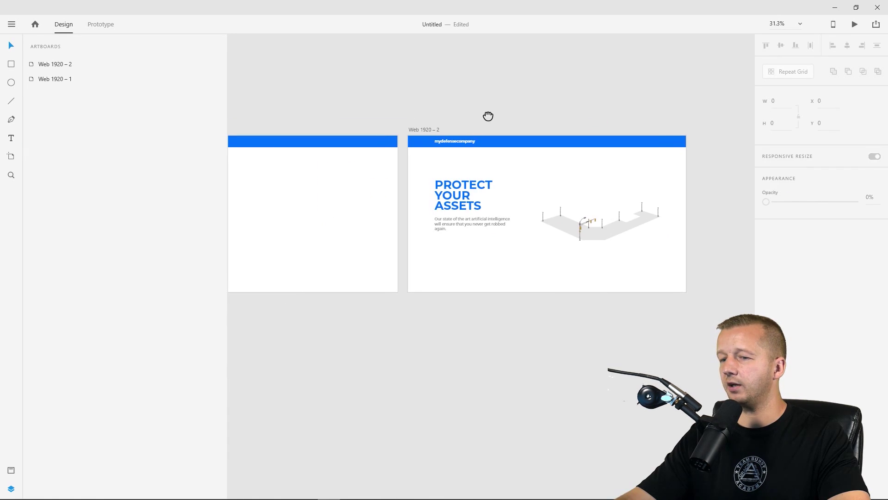
click(11, 488)
drag(287, 317, 430, 314)
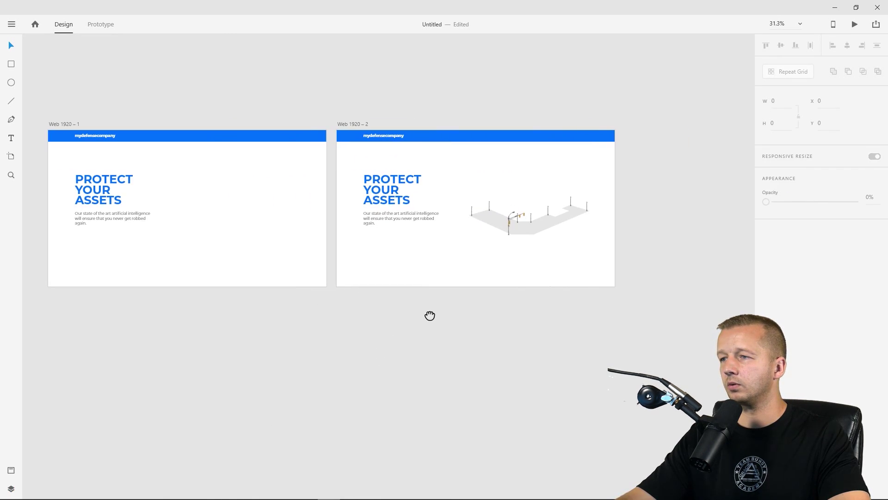
- Duplicate Web 1920 – 2 with Ctrl+D to create Web 1920 – 3
click(345, 124)
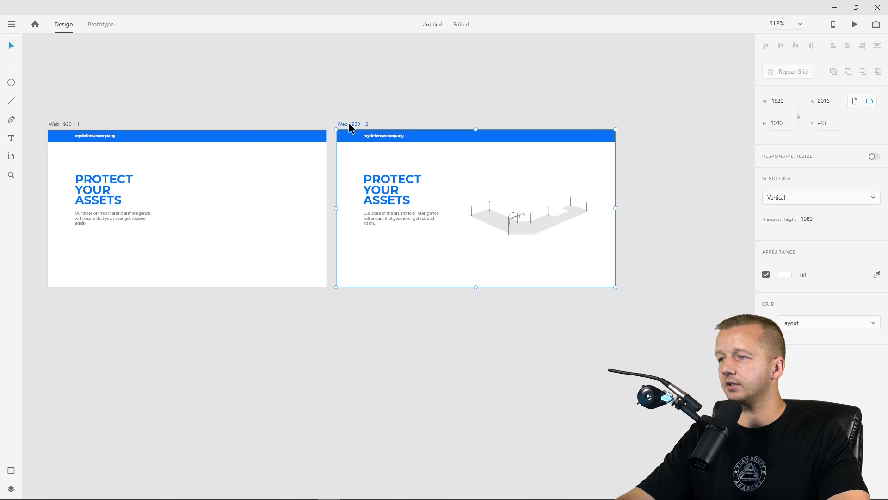
key(ctrl+d)
click(358, 218)
scroll(361, 248, up, 3)
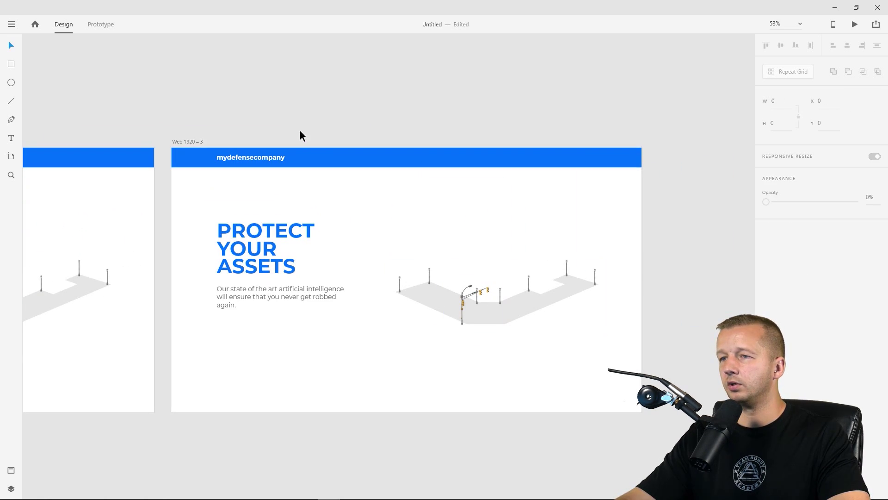
- On Web 1920 – 3, set the building group to 100% opacity and lower it onto the street
click(11, 489)
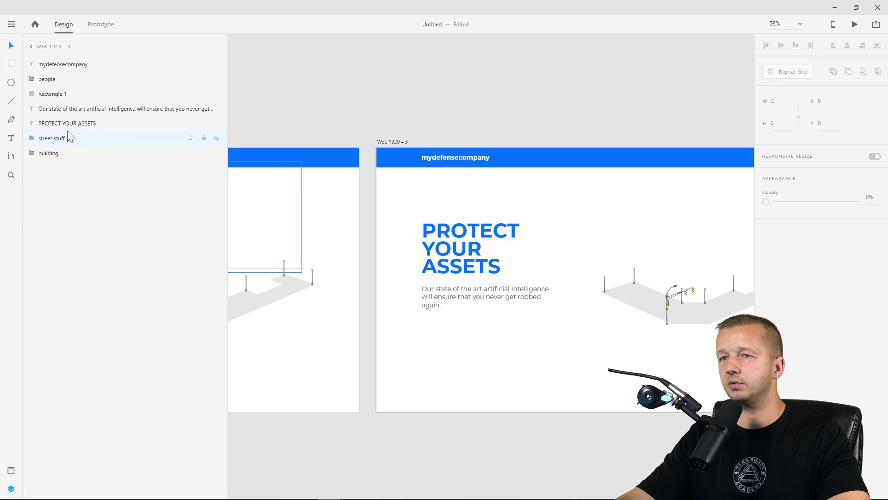
click(56, 157)
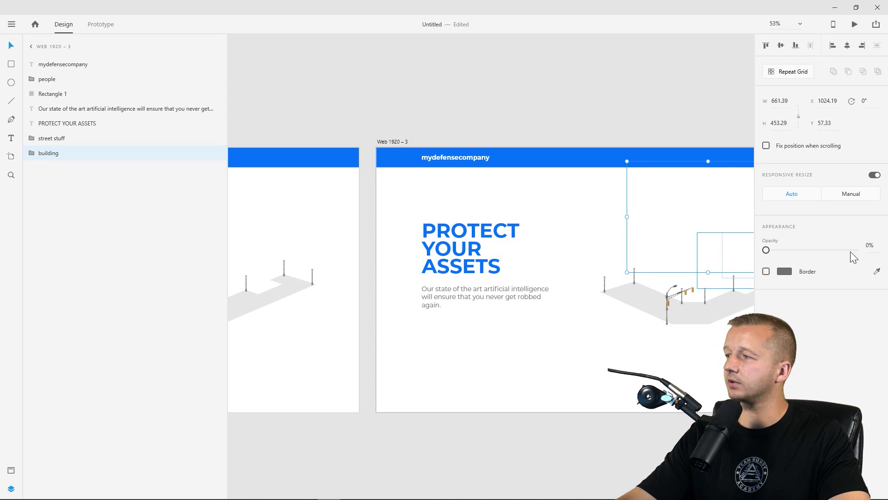
drag(767, 250, 867, 254)
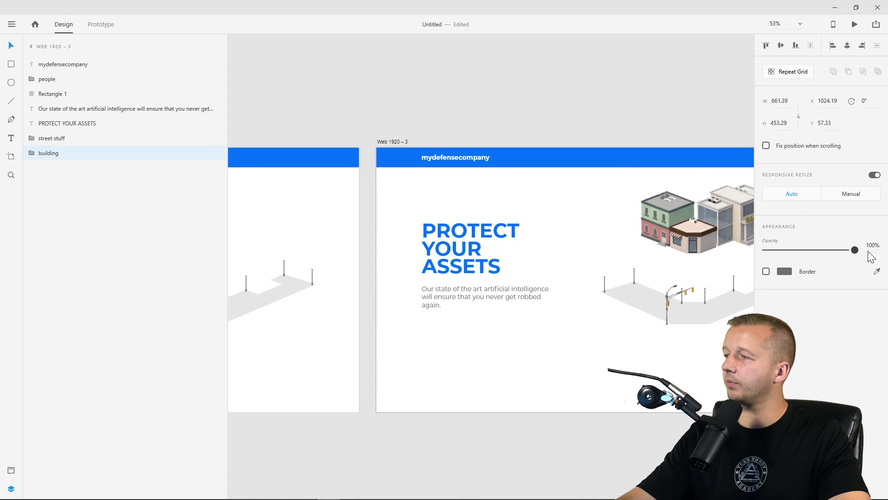
click(574, 124)
drag(574, 124, 361, 88)
click(507, 185)
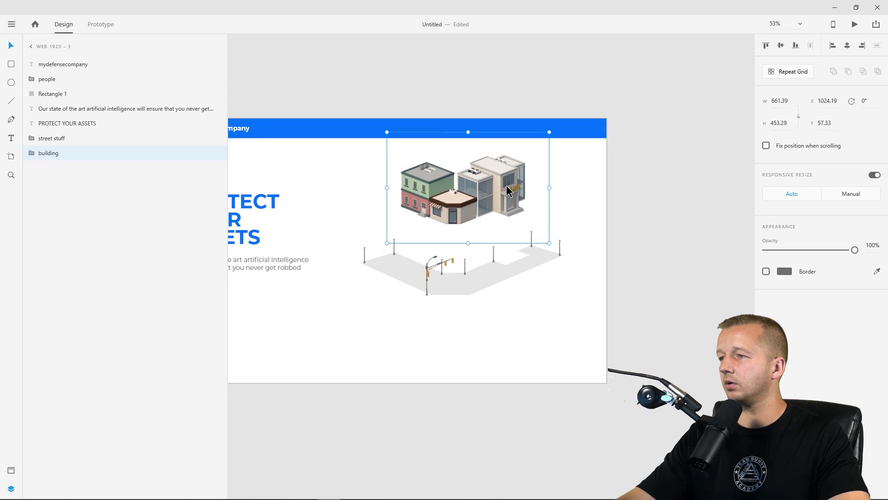
drag(507, 185, 507, 230)
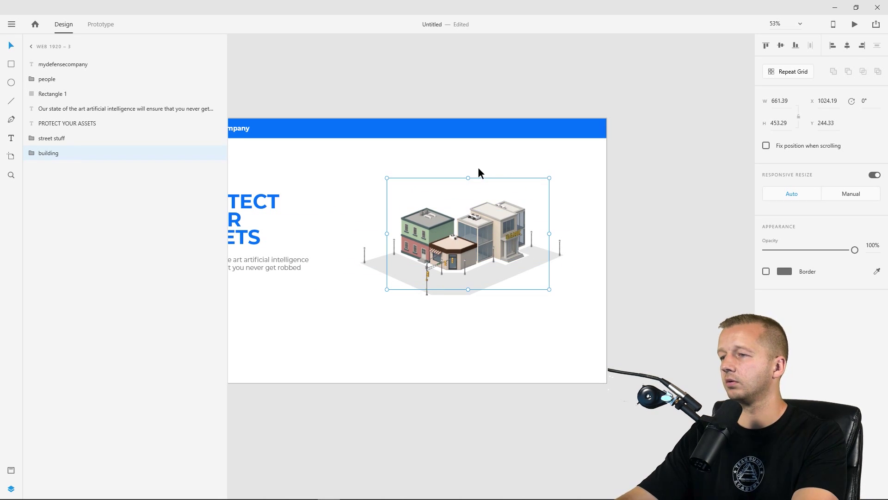
- Duplicate the third artboard to create a fourth artboard, Web 1920 – 4
click(458, 87)
scroll(513, 90, left, 4)
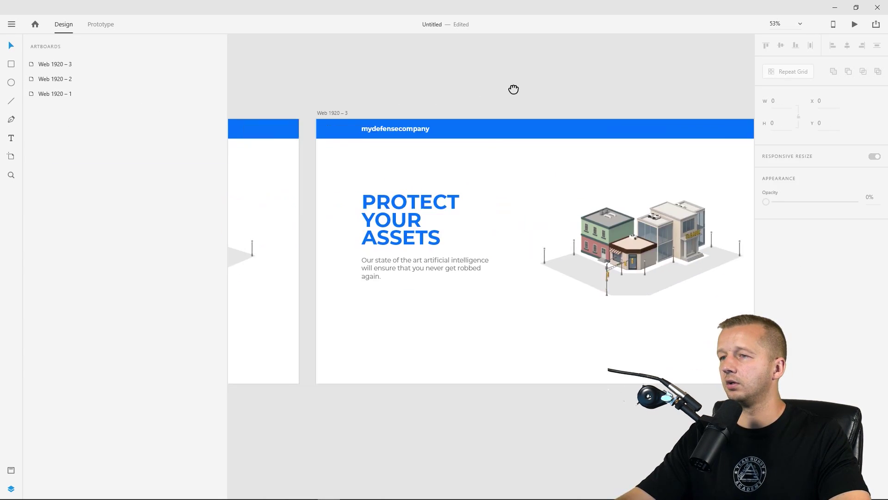
click(343, 110)
key(ctrl+d)
- Select the people group on the new artboard and raise its opacity from 0% to 100%
click(577, 237)
click(587, 182)
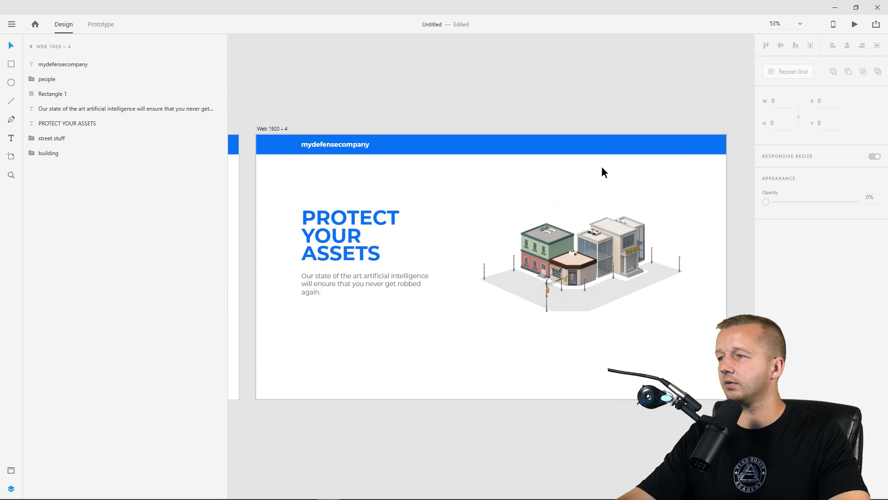
click(598, 212)
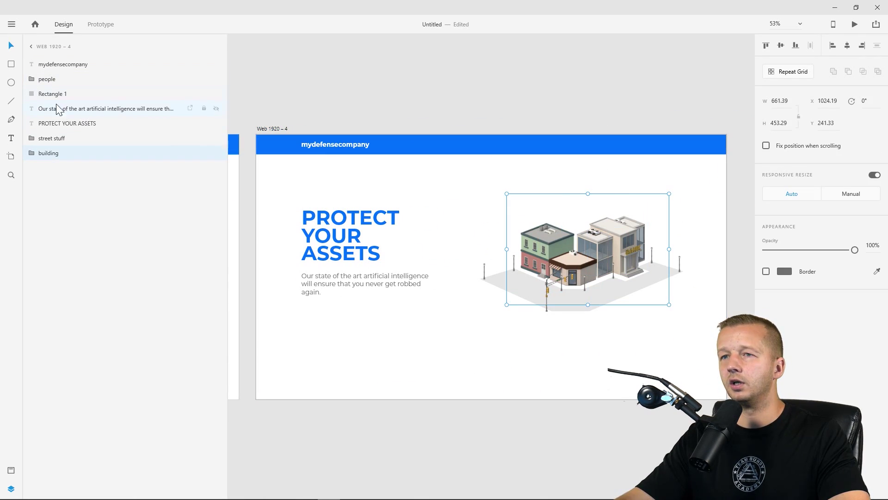
click(48, 83)
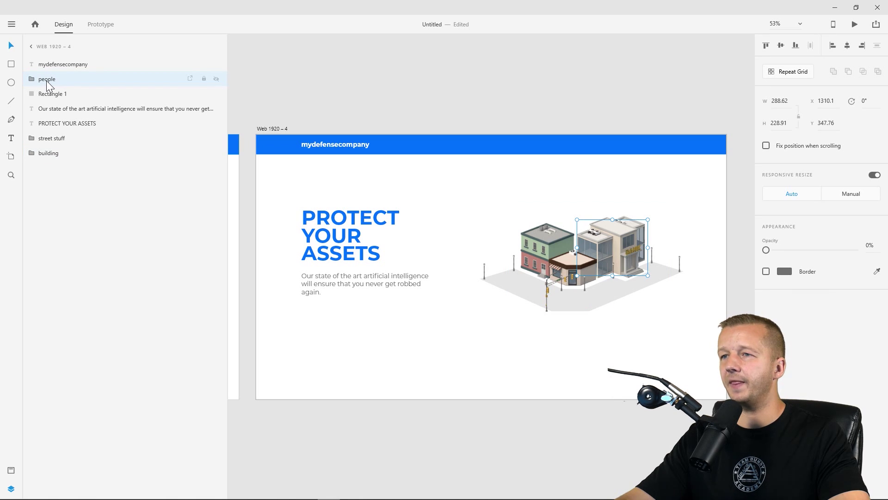
click(215, 79)
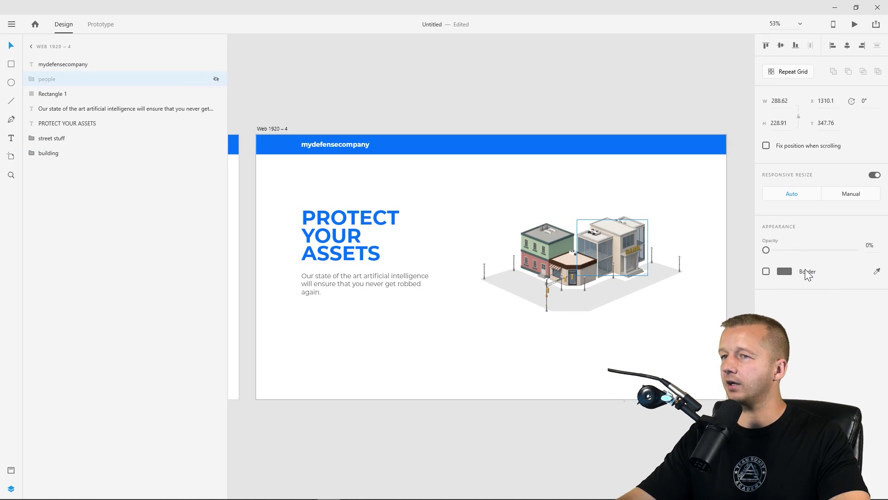
click(216, 79)
drag(785, 251, 879, 255)
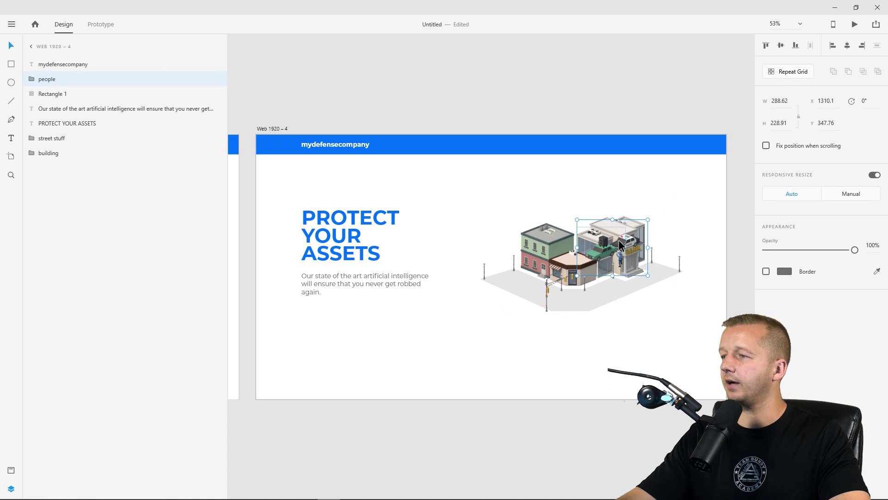
- Move the people group down onto the street in front of the bank
drag(621, 262, 621, 304)
scroll(659, 312, up, 5)
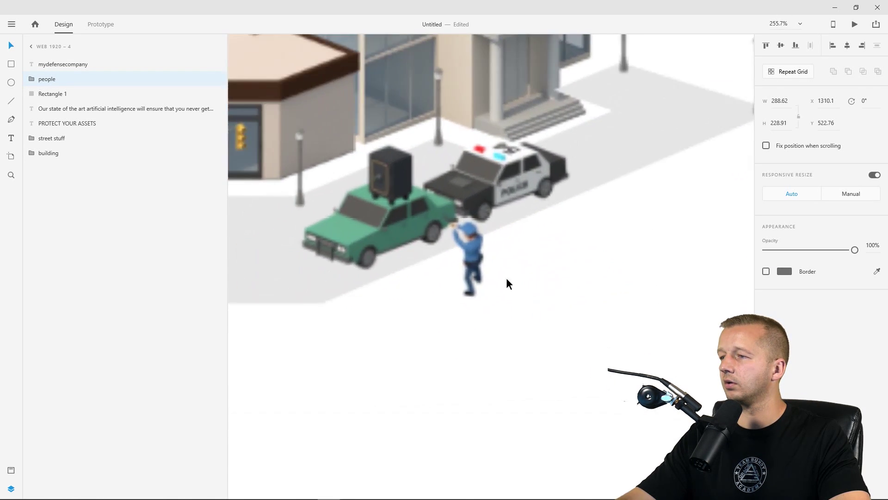
drag(381, 216, 380, 222)
scroll(449, 246, down, 5)
drag(511, 288, 591, 303)
click(591, 303)
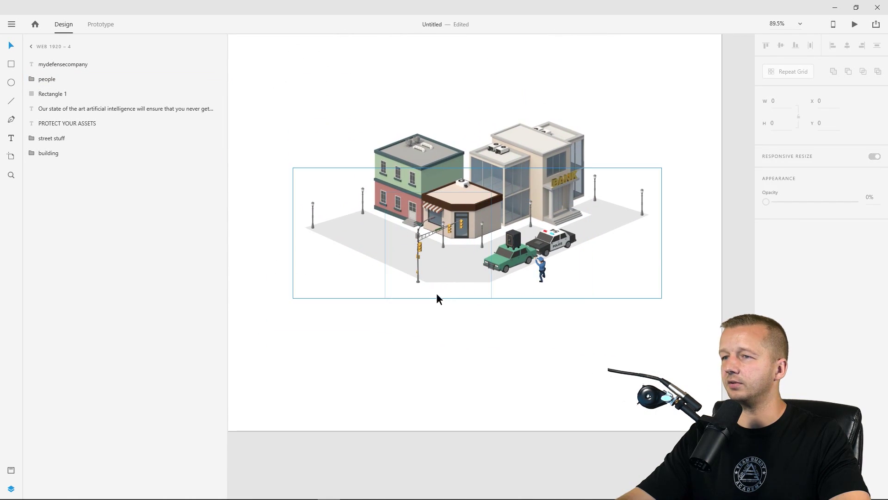
- Zoom out and pan so all four artboards are centred in view
click(16, 488)
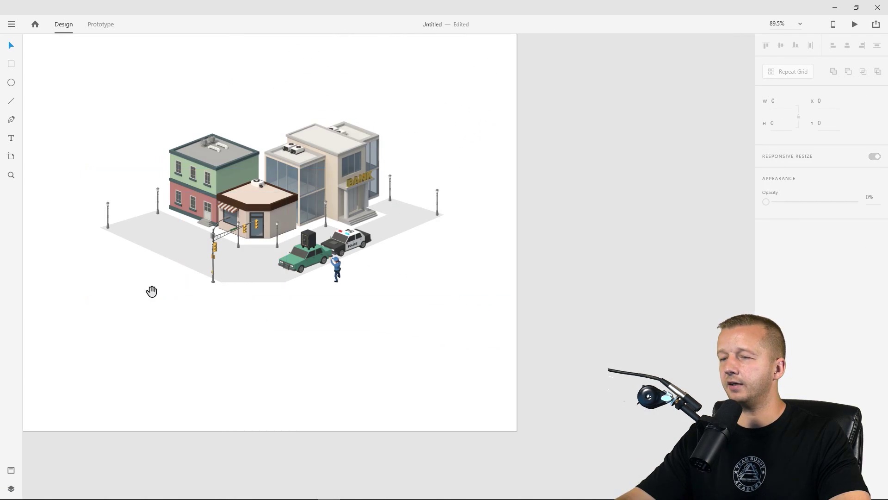
drag(163, 293, 497, 281)
scroll(440, 288, down, 5)
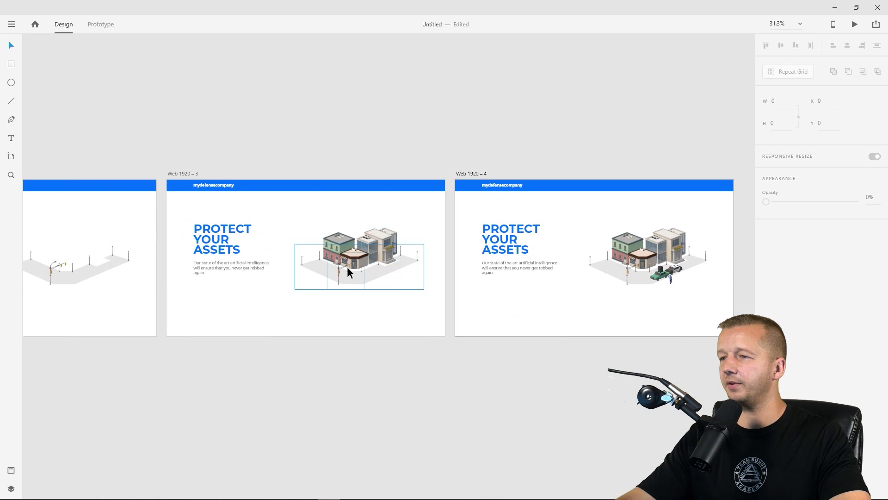
scroll(342, 270, down, 3)
drag(288, 324, 449, 302)
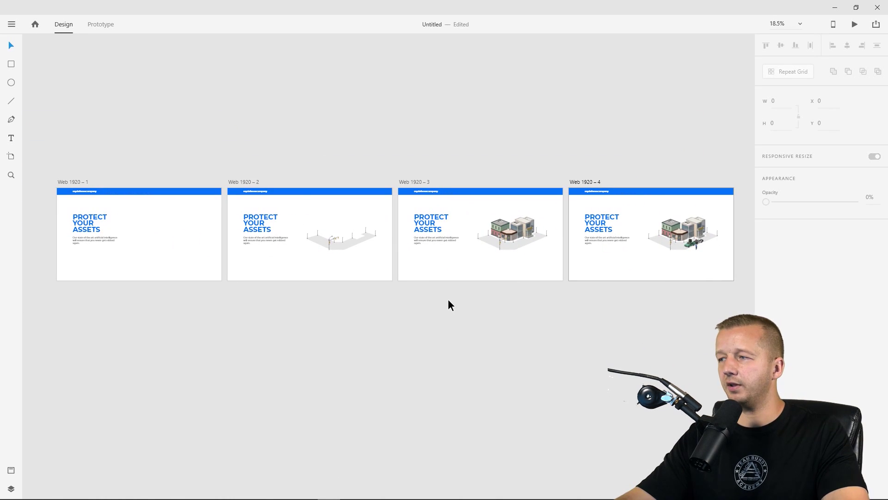
- In Prototype mode, link Web 1920 – 1 to Web 1920 – 2 with a Time trigger and 0.7 s delay
click(99, 24)
click(79, 180)
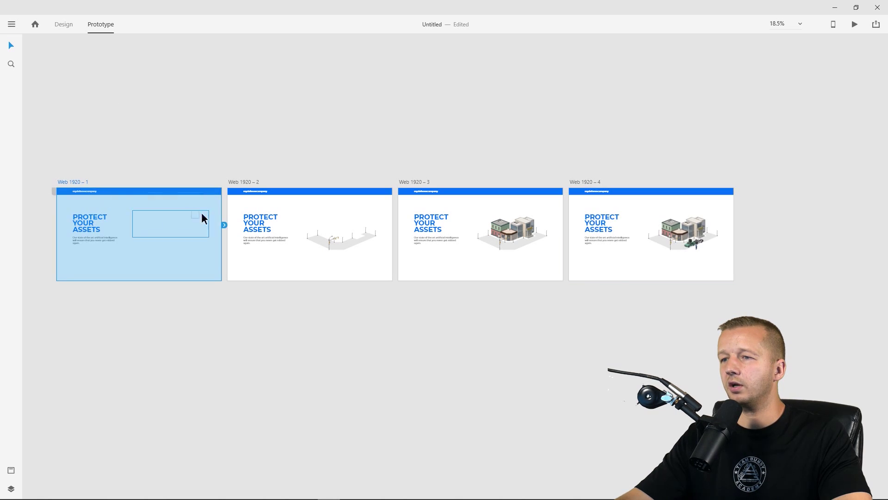
drag(223, 225, 237, 241)
click(272, 272)
click(267, 322)
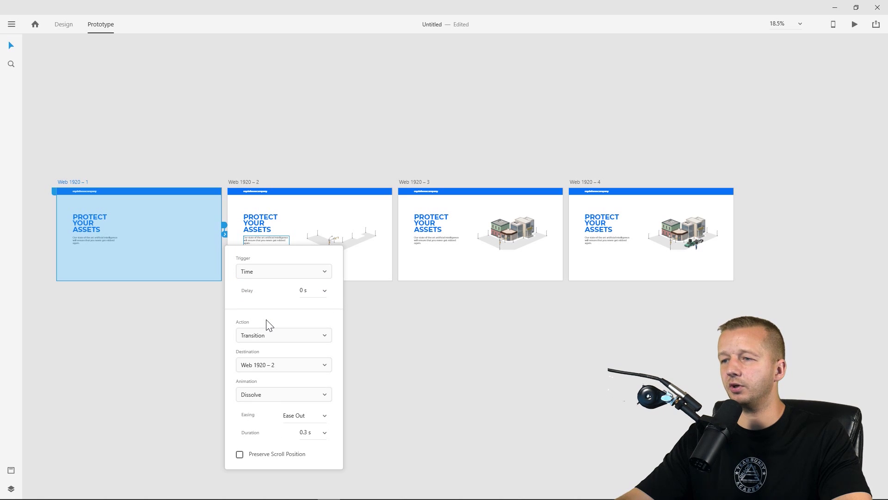
click(303, 291)
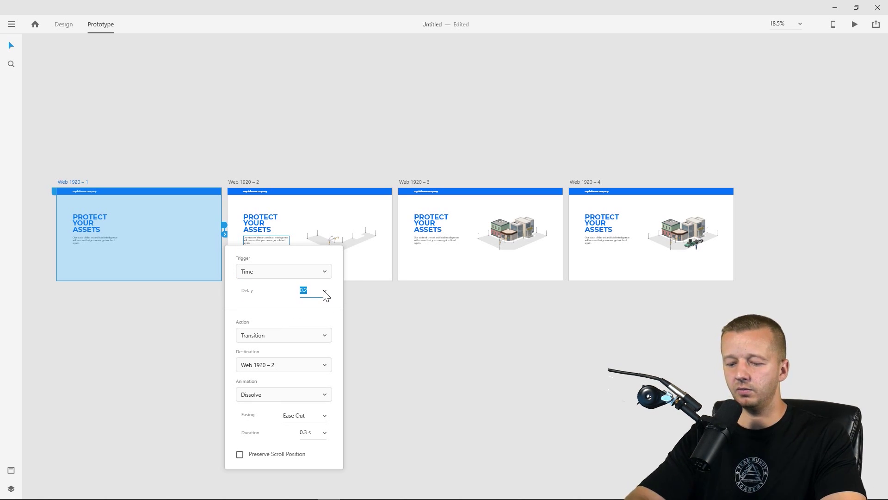
key(BackSpace)
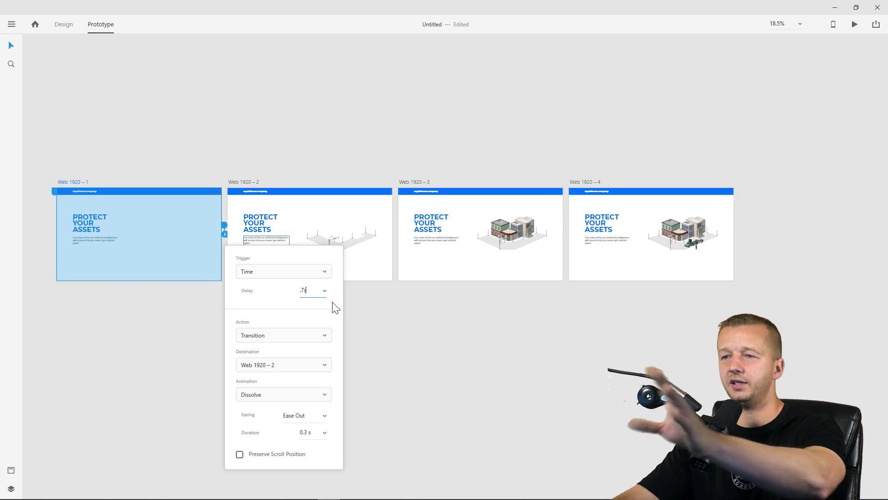
- Make the link Auto-Animate with a 0.8 s ease-out, then run Desktop Preview
click(317, 332)
click(276, 369)
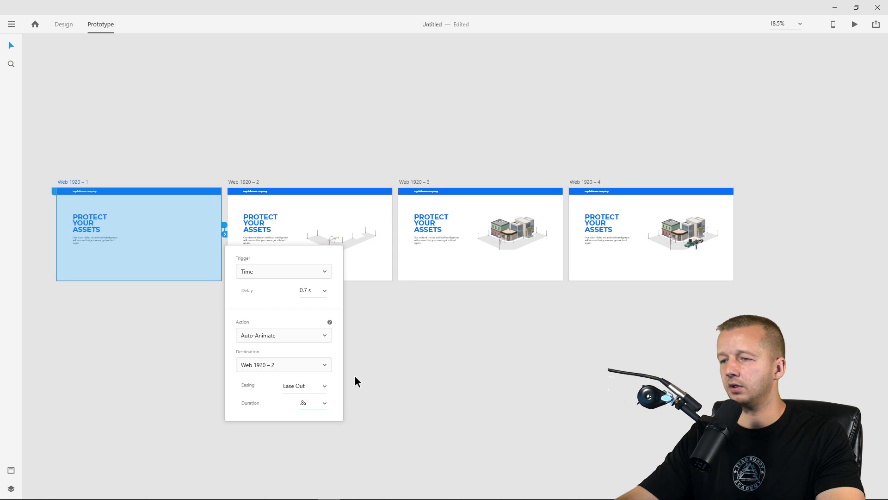
click(373, 357)
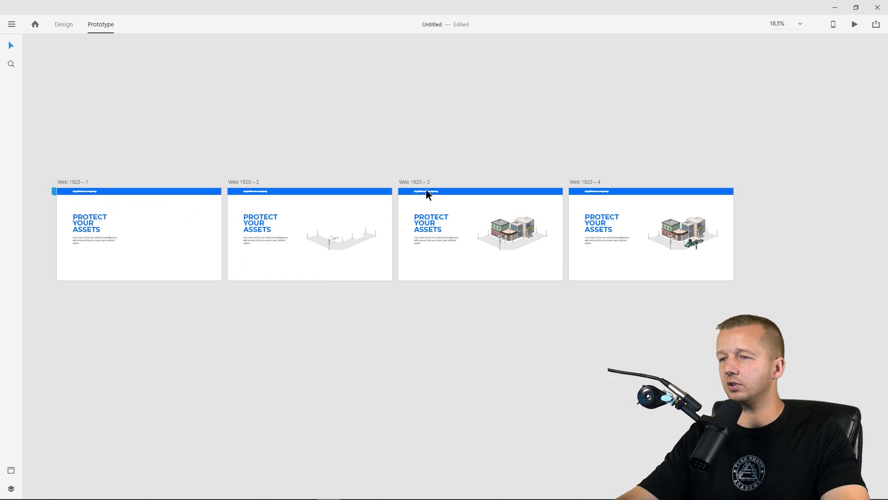
click(855, 24)
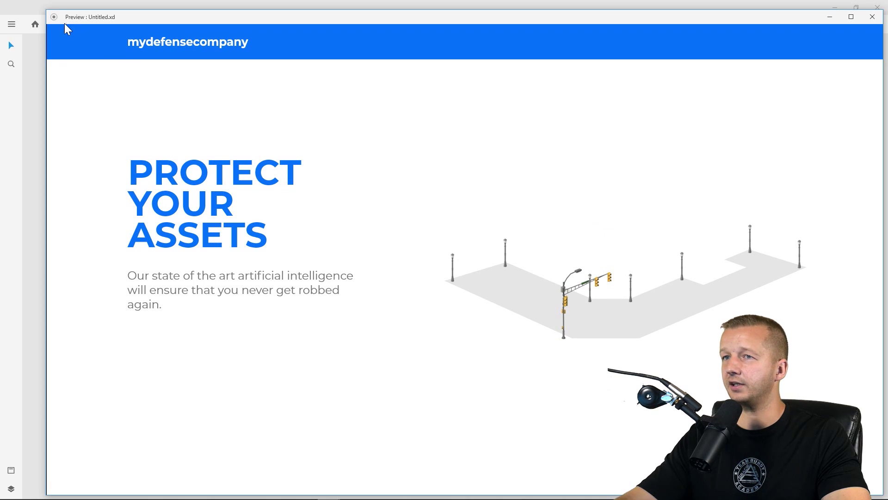
- Close the preview and wire Web 1920 – 3 to Web 1920 – 4
click(840, 17)
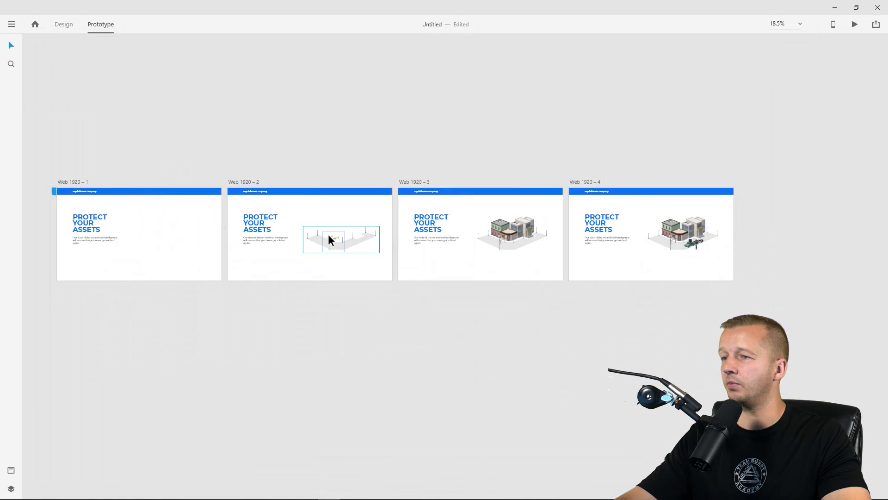
click(245, 182)
click(395, 234)
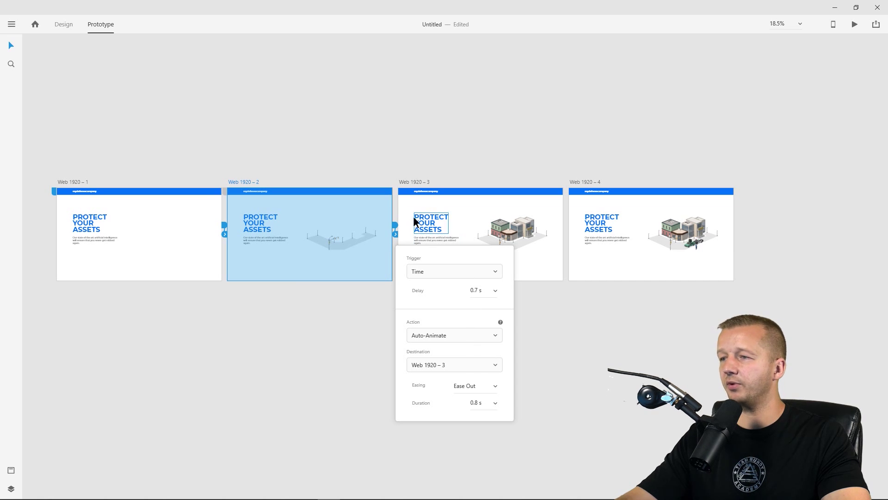
click(407, 181)
drag(565, 226, 601, 180)
click(848, 56)
- Change Web 1920 – 2's auto-animate delay to 0.2 s
click(256, 181)
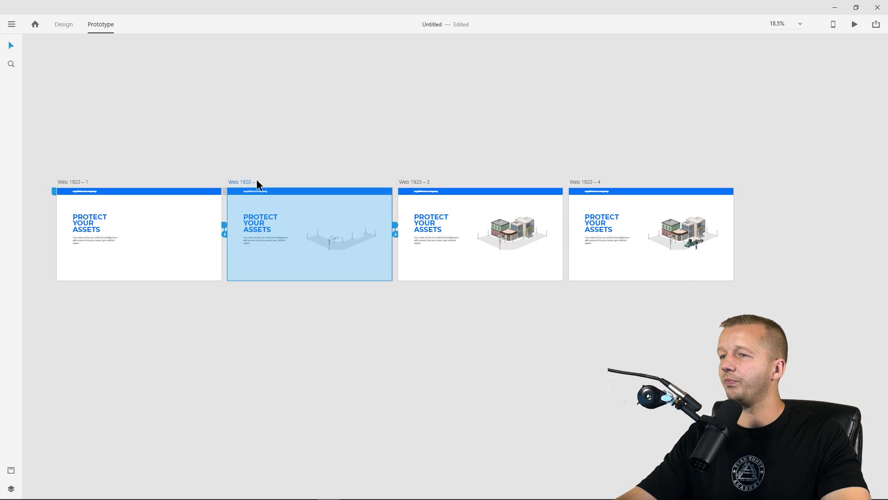
click(395, 234)
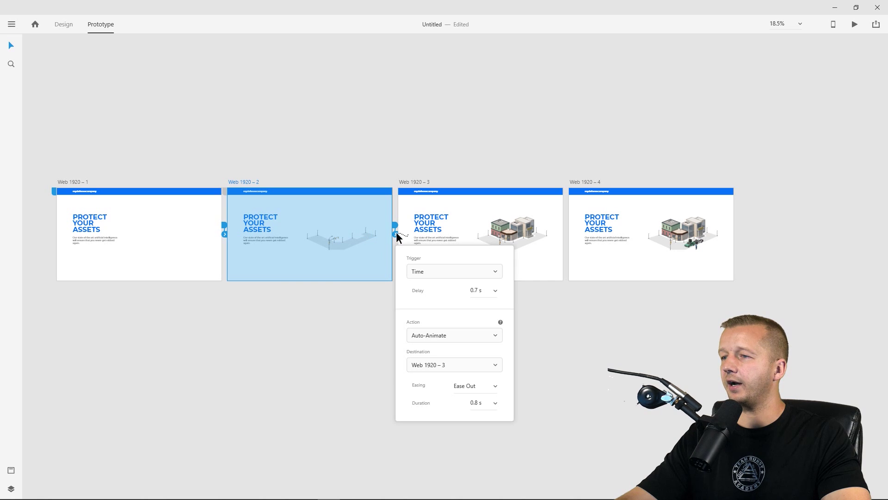
double_click(474, 290)
text(0.2)
key(Return)
click(495, 290)
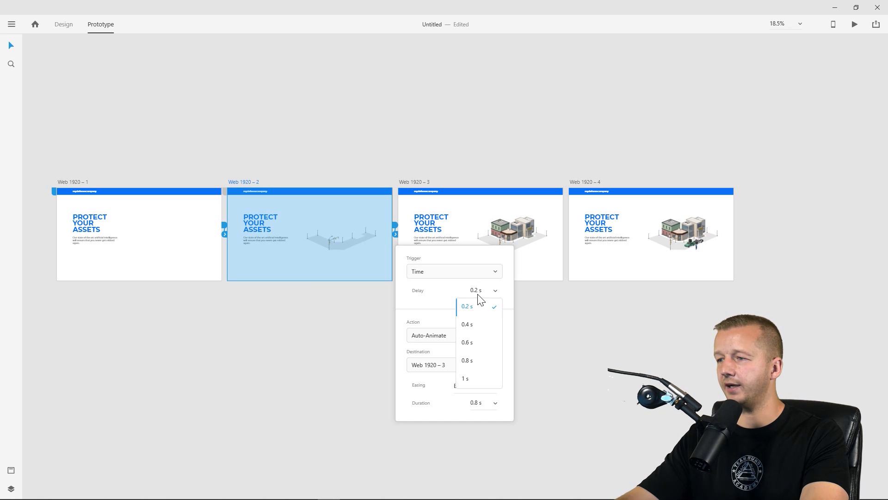
click(438, 145)
click(435, 150)
- Adjust the delay on Web 1920 – 3's timed transition to Web 1920 – 4
click(557, 212)
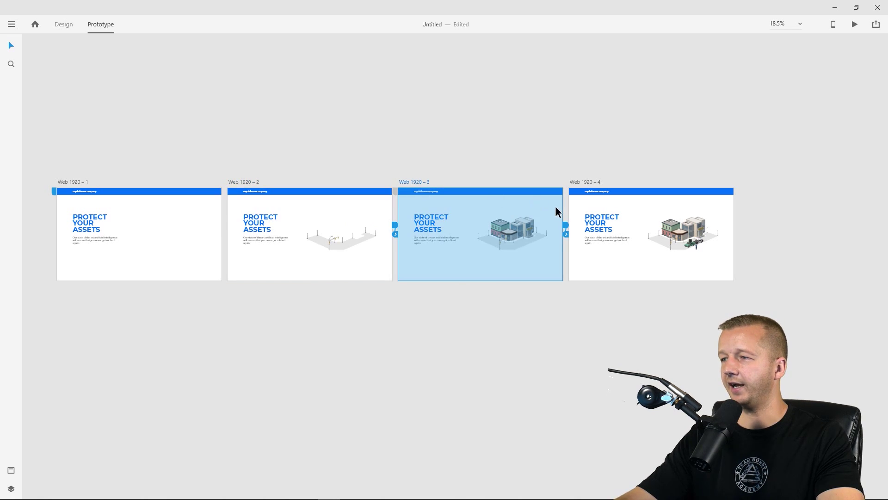
click(570, 239)
click(660, 294)
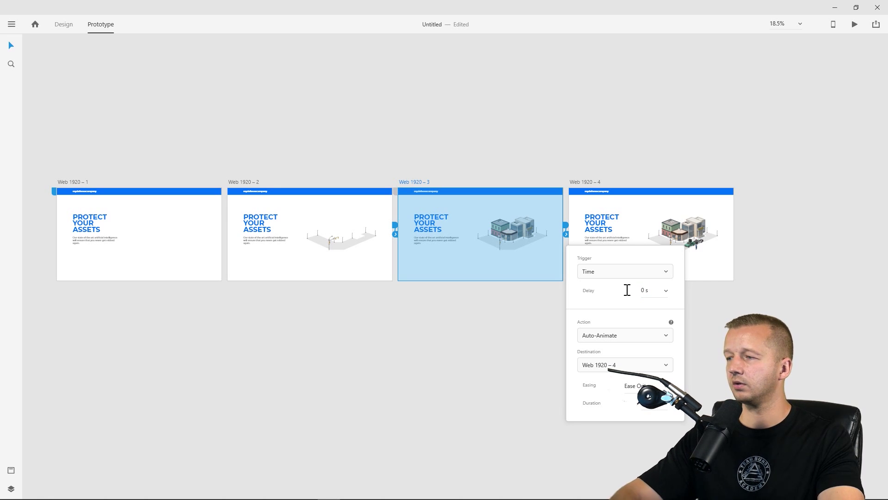
click(603, 132)
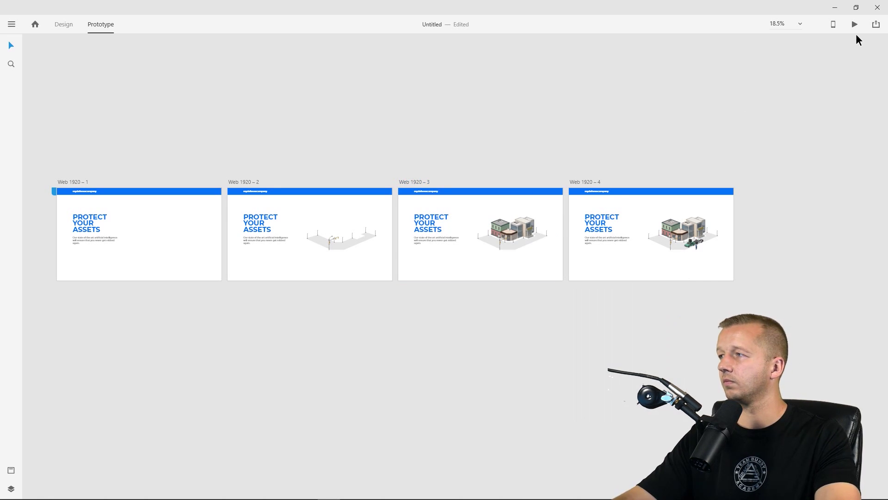
- Play the Desktop Preview to watch street, buildings and people animate in, then replay it
click(856, 24)
drag(470, 18, 439, 8)
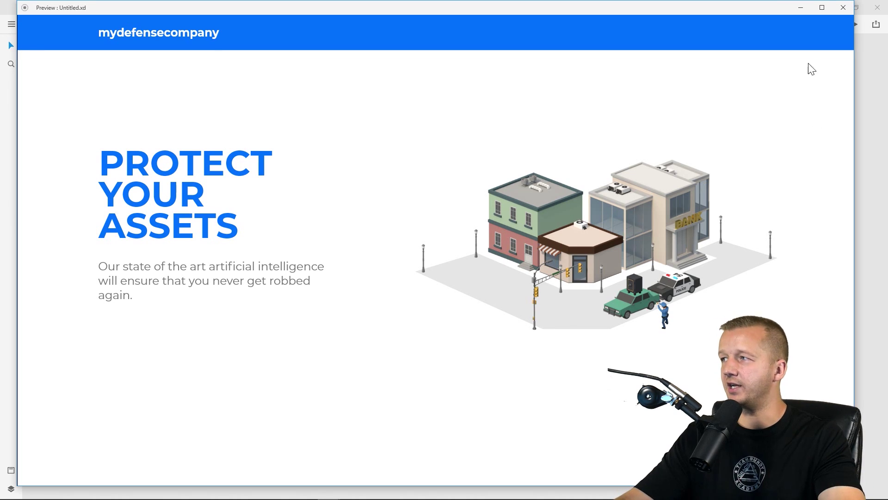
click(838, 7)
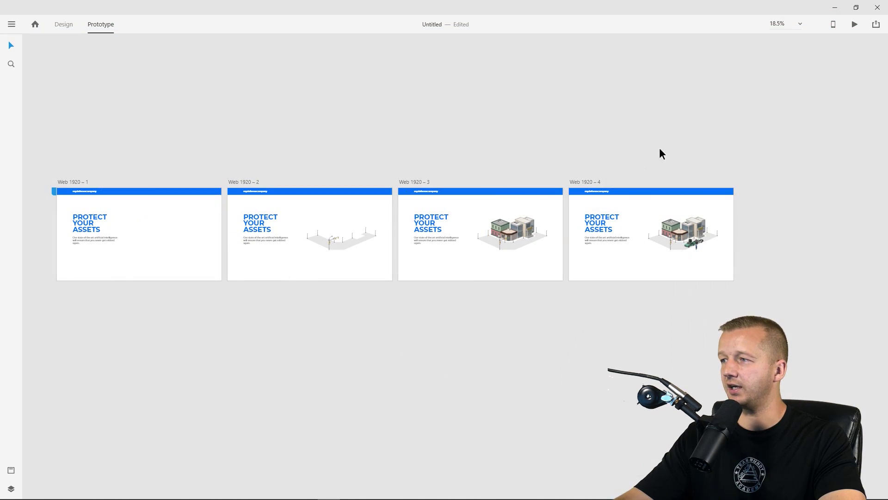
click(853, 24)
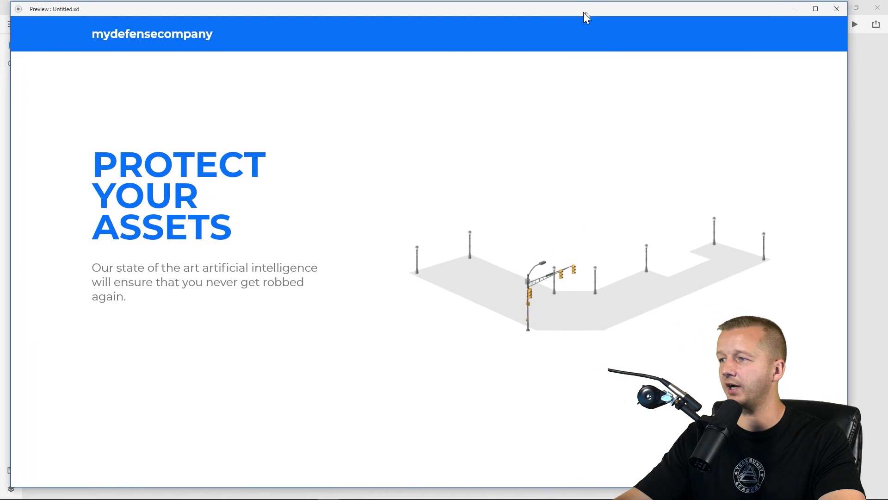